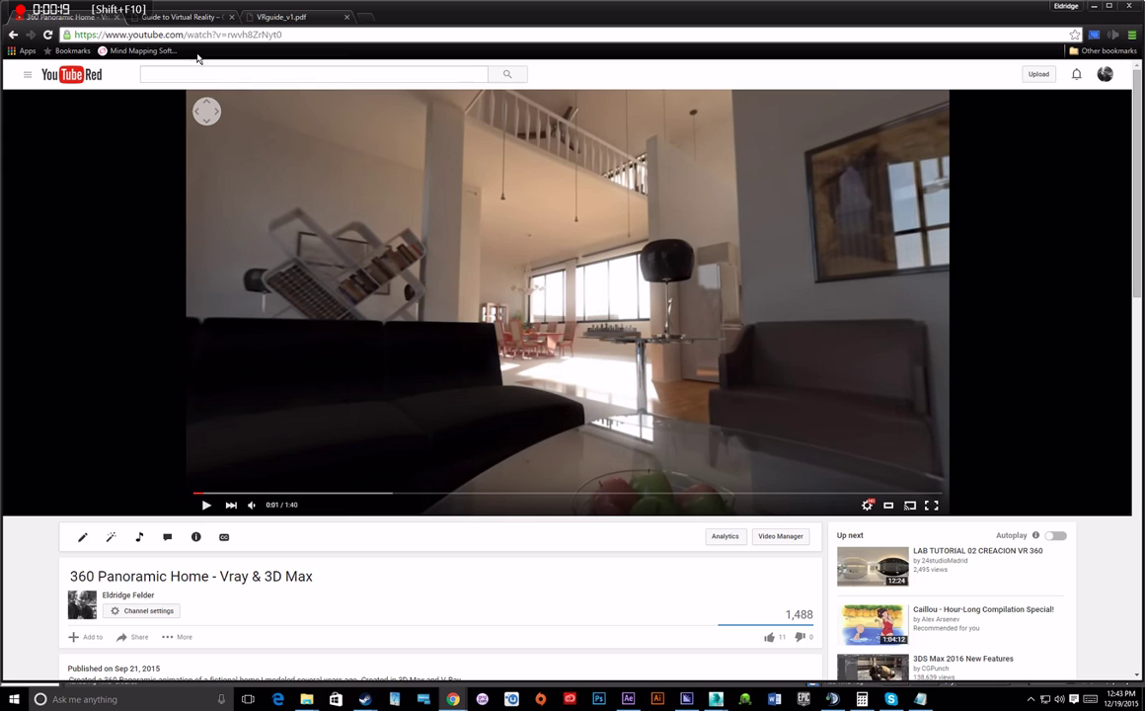
# Review the Chaos Group Guide to Virtual Reality page, select its URL, then view VRguide_v1.pdf.
pyautogui.click(187, 17)
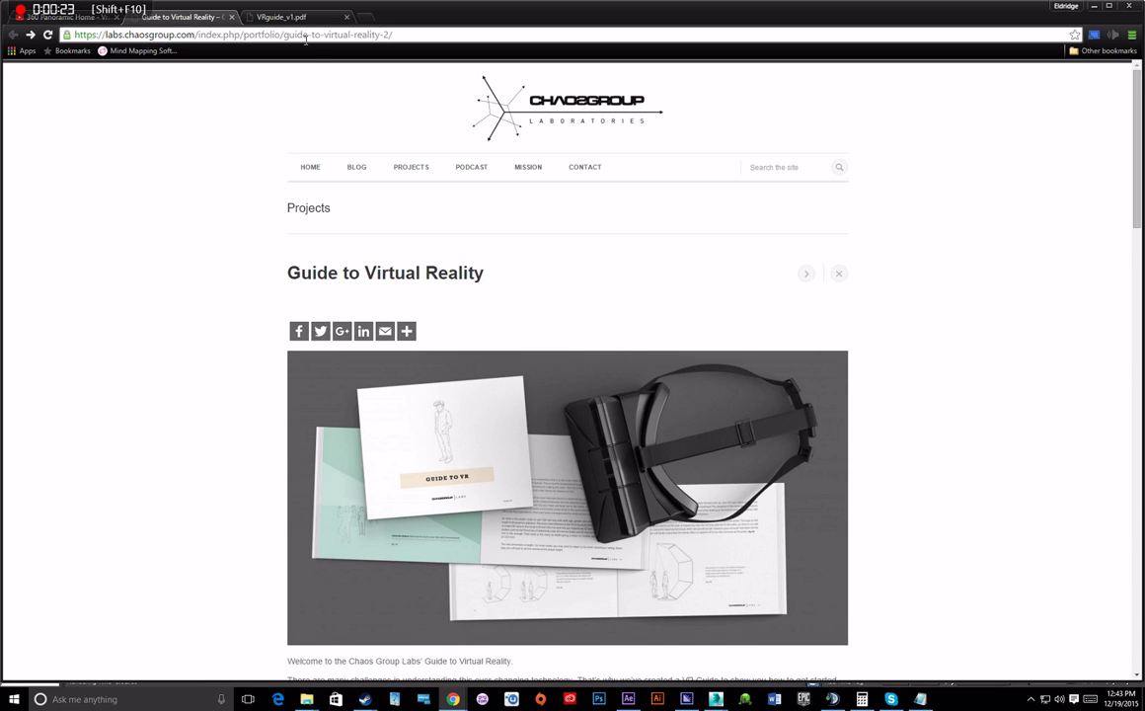
pyautogui.moveTo(398, 37); pyautogui.dragTo(66, 35)
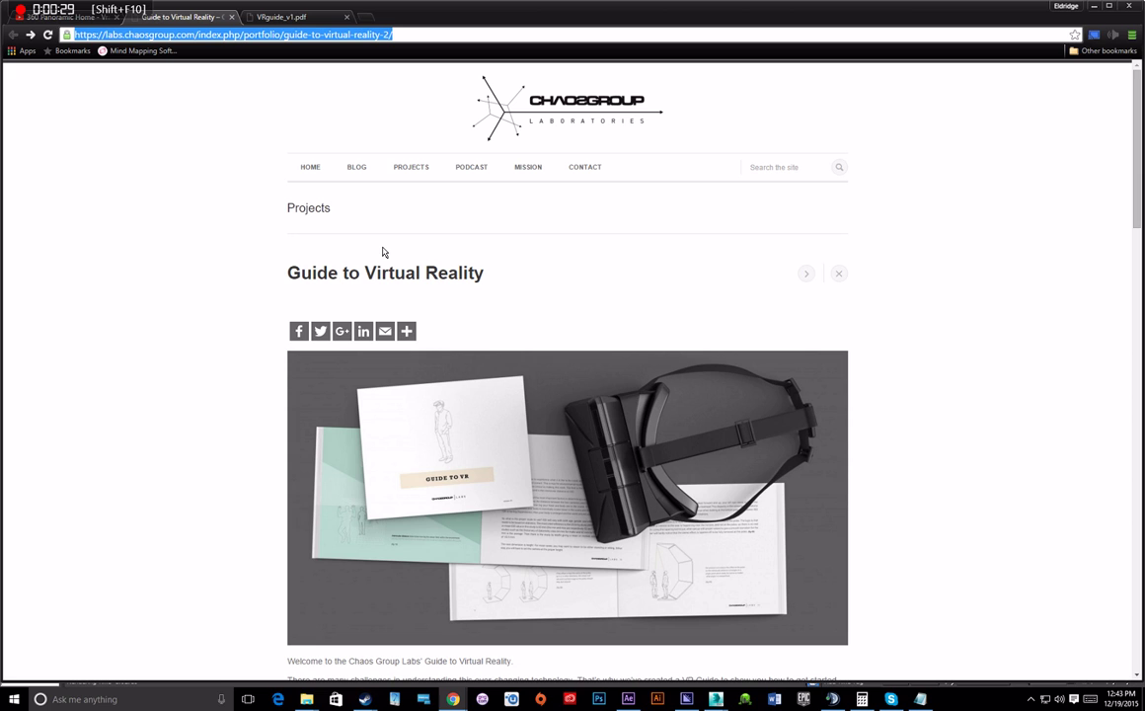
pyautogui.click(286, 22)
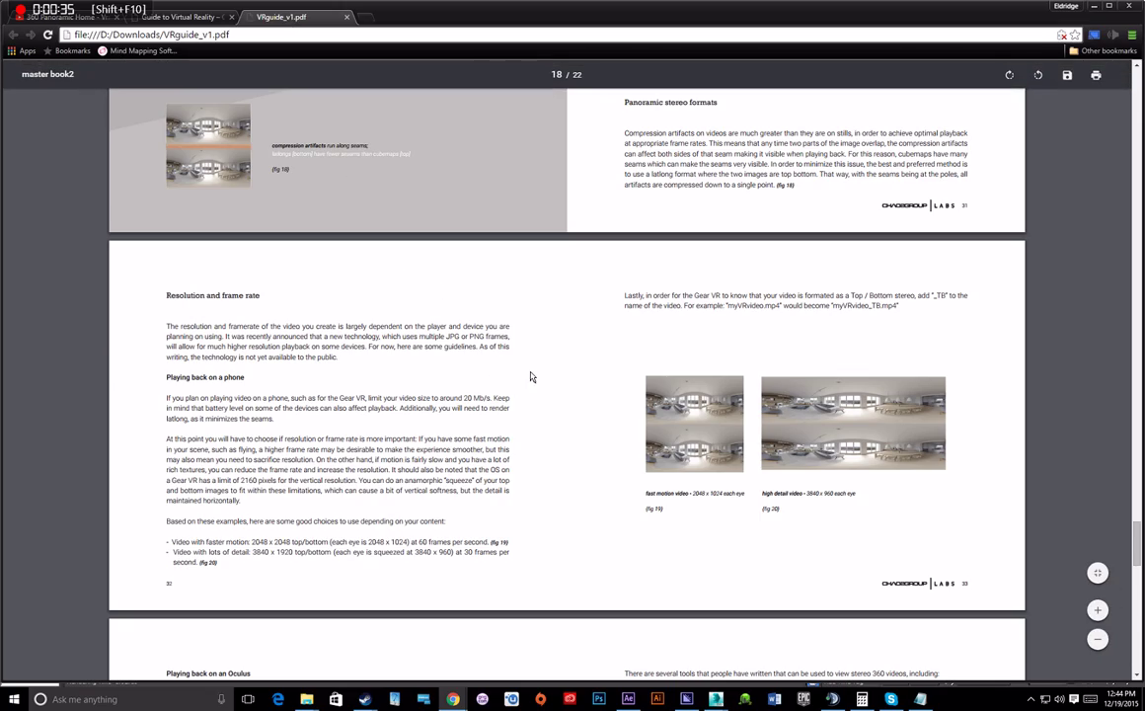
pyautogui.scroll(4, 509, 357)
pyautogui.scroll(20, 509, 357)
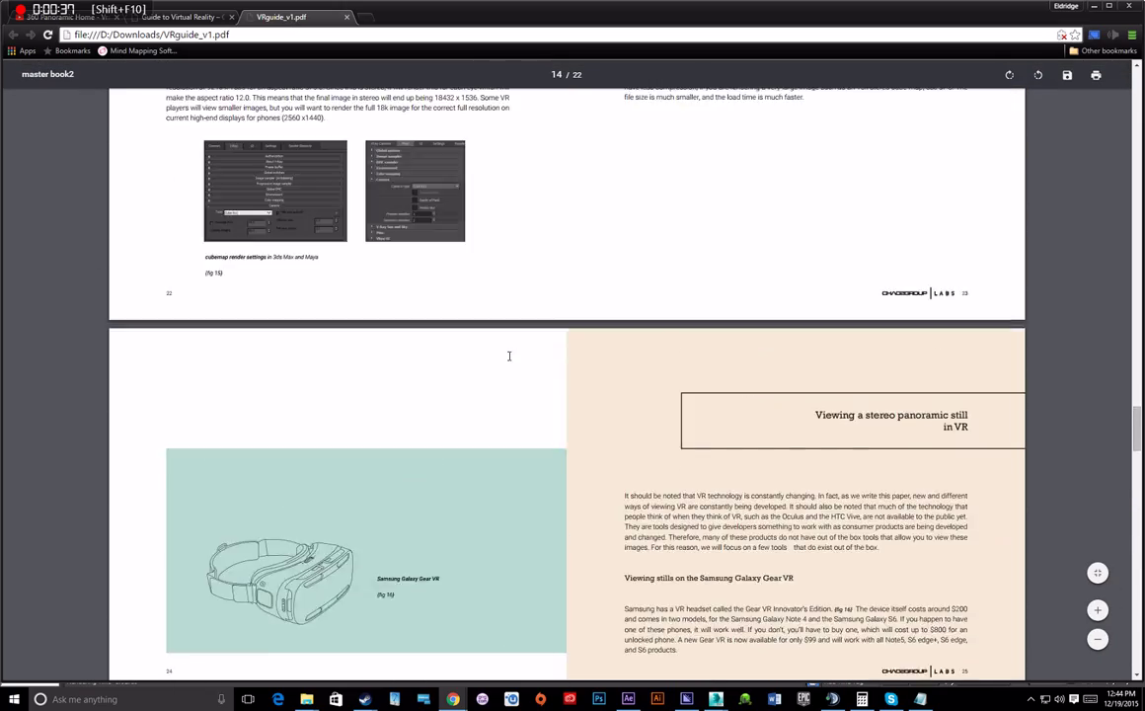
pyautogui.scroll(20, 510, 356)
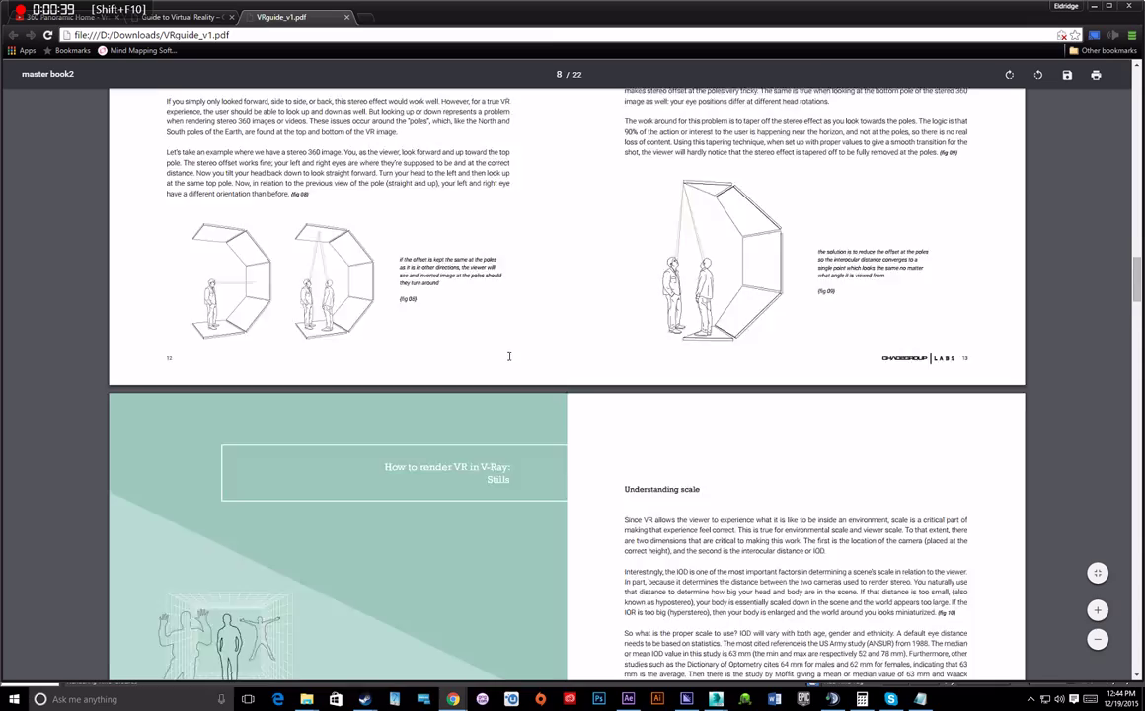
pyautogui.scroll(3, 510, 355)
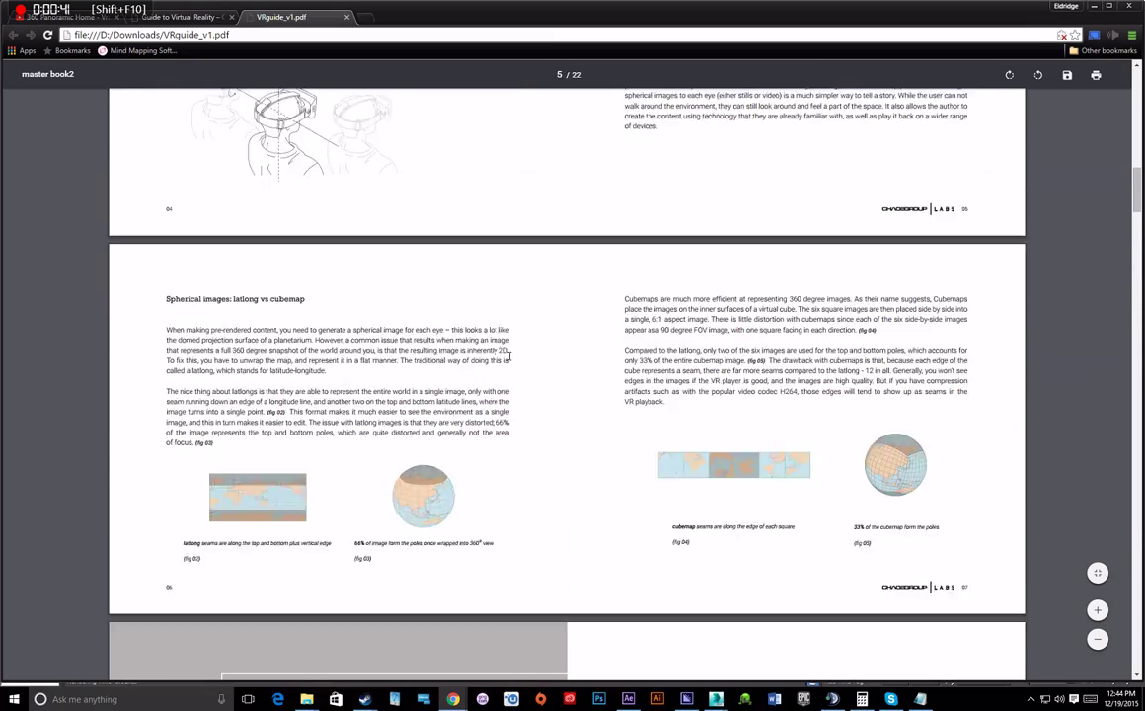
pyautogui.scroll(-8, 510, 356)
pyautogui.scroll(-15, 510, 355)
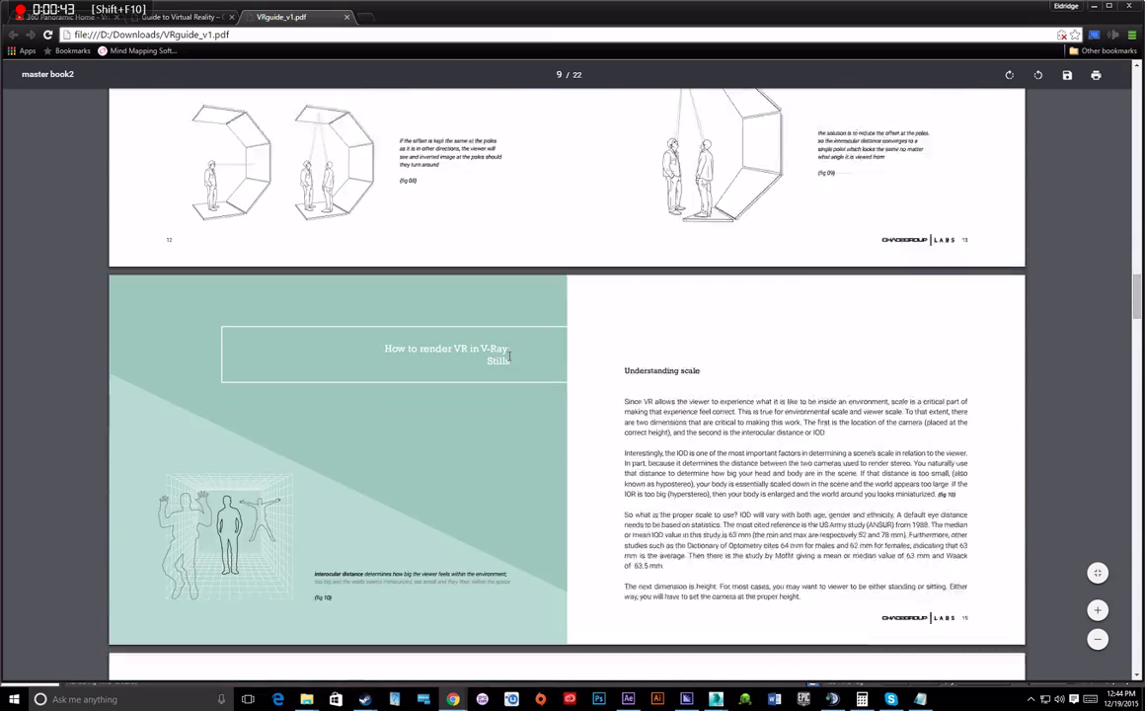
pyautogui.scroll(-15, 509, 355)
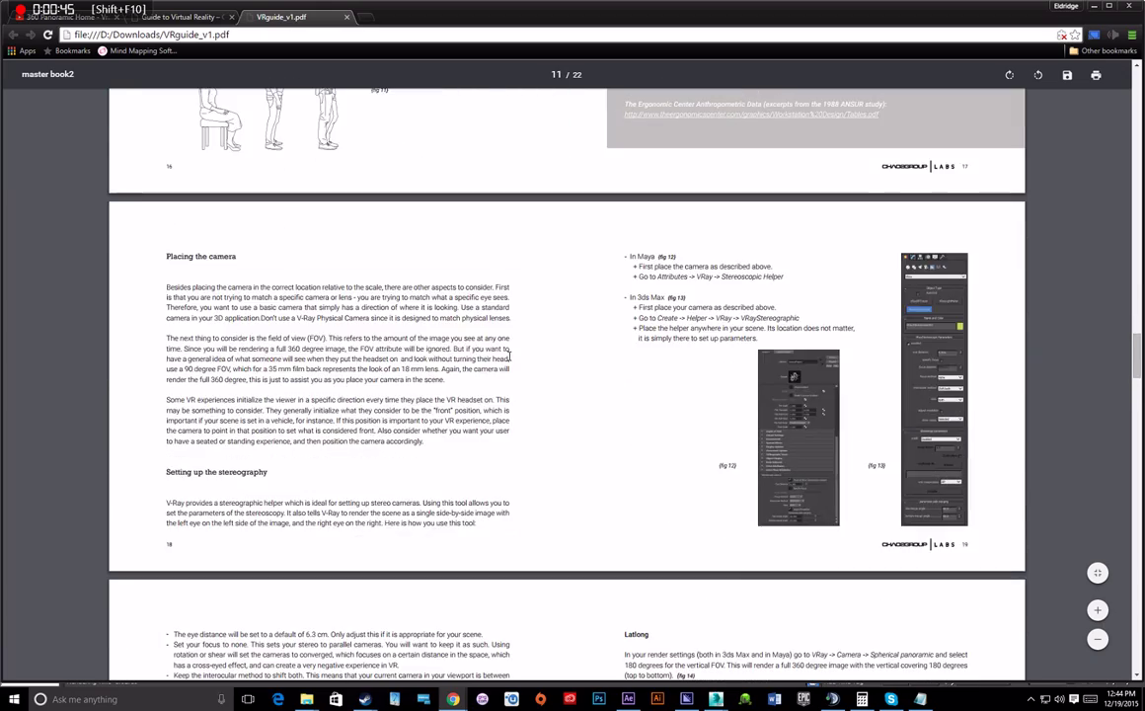
pyautogui.scroll(-12, 509, 356)
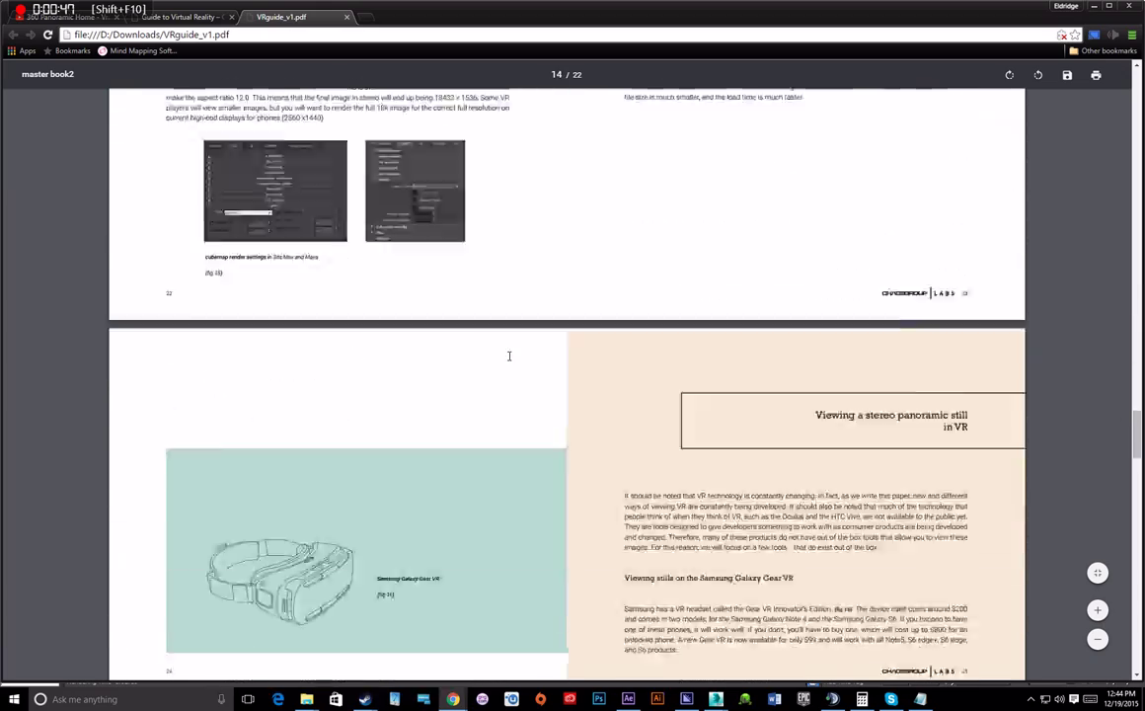
pyautogui.scroll(-10, 509, 356)
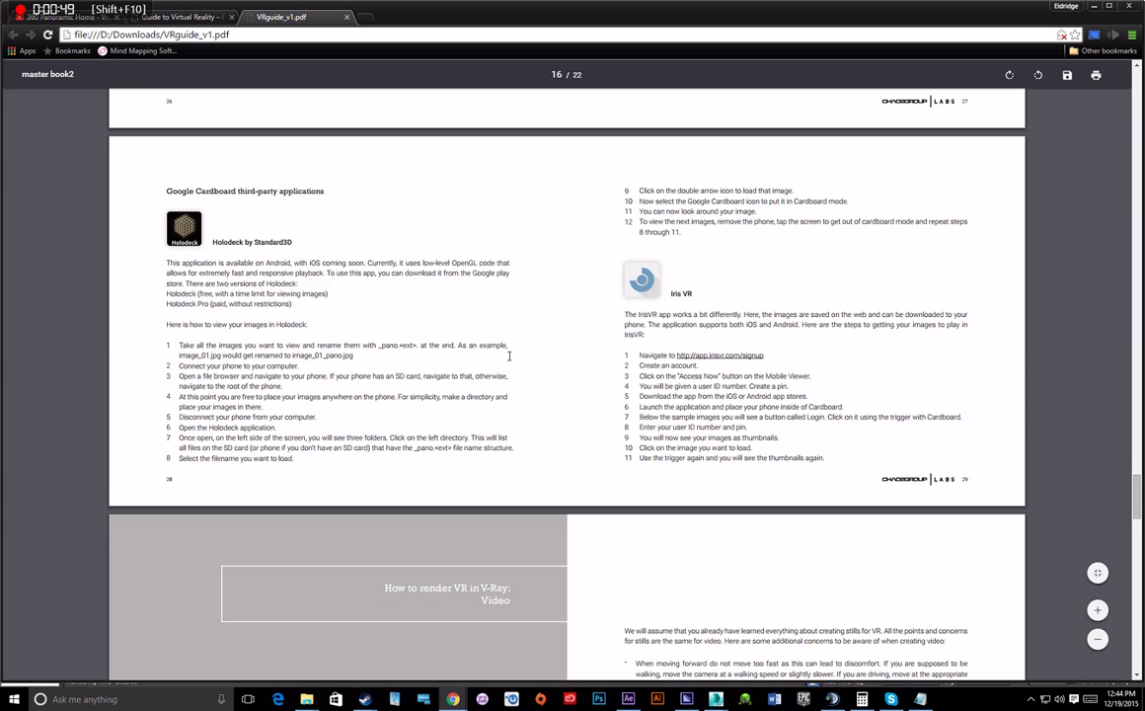
pyautogui.scroll(-4, 510, 356)
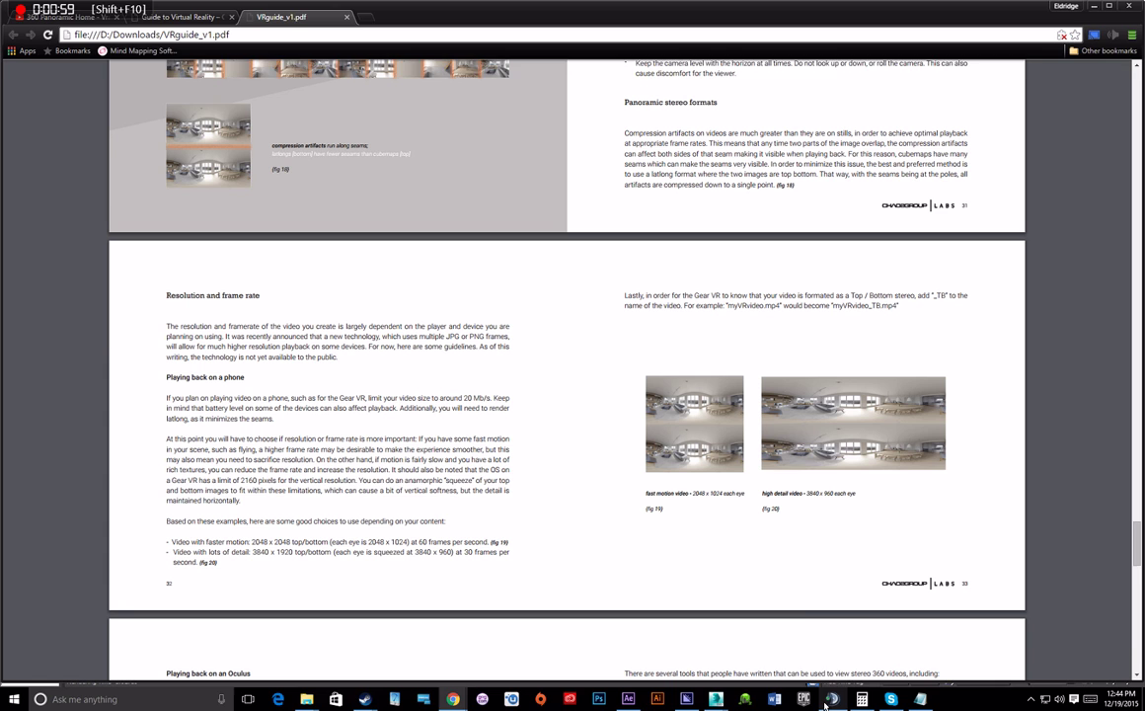
pyautogui.moveTo(720, 699)
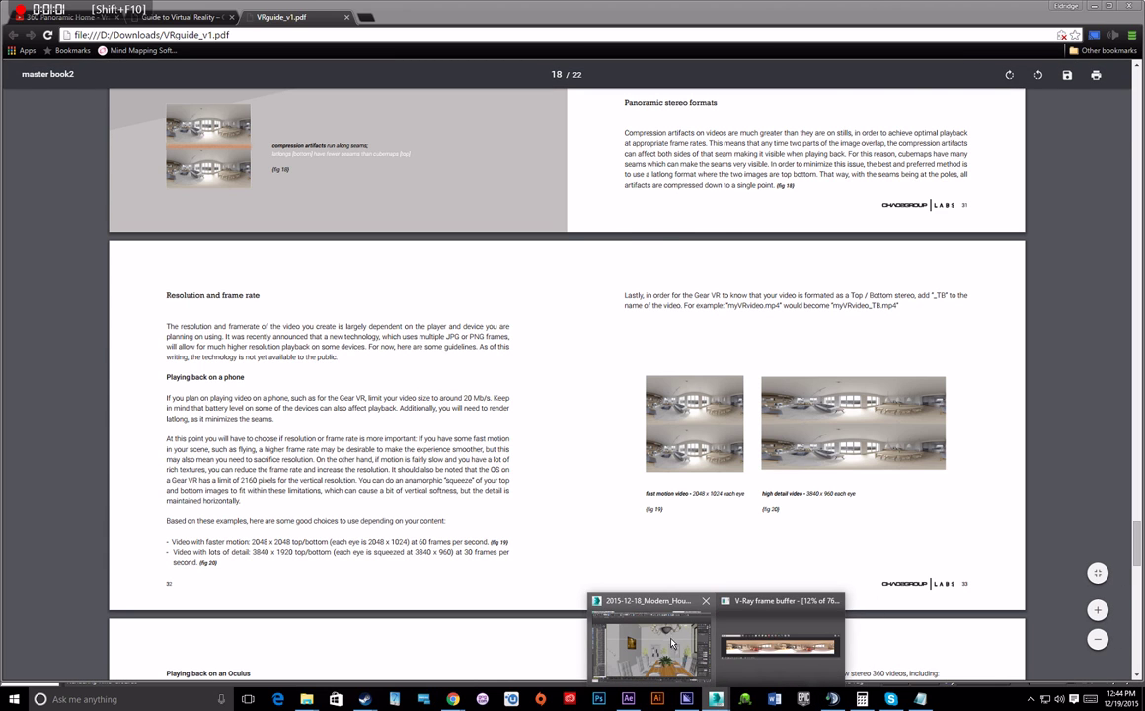
pyautogui.click(610, 594)
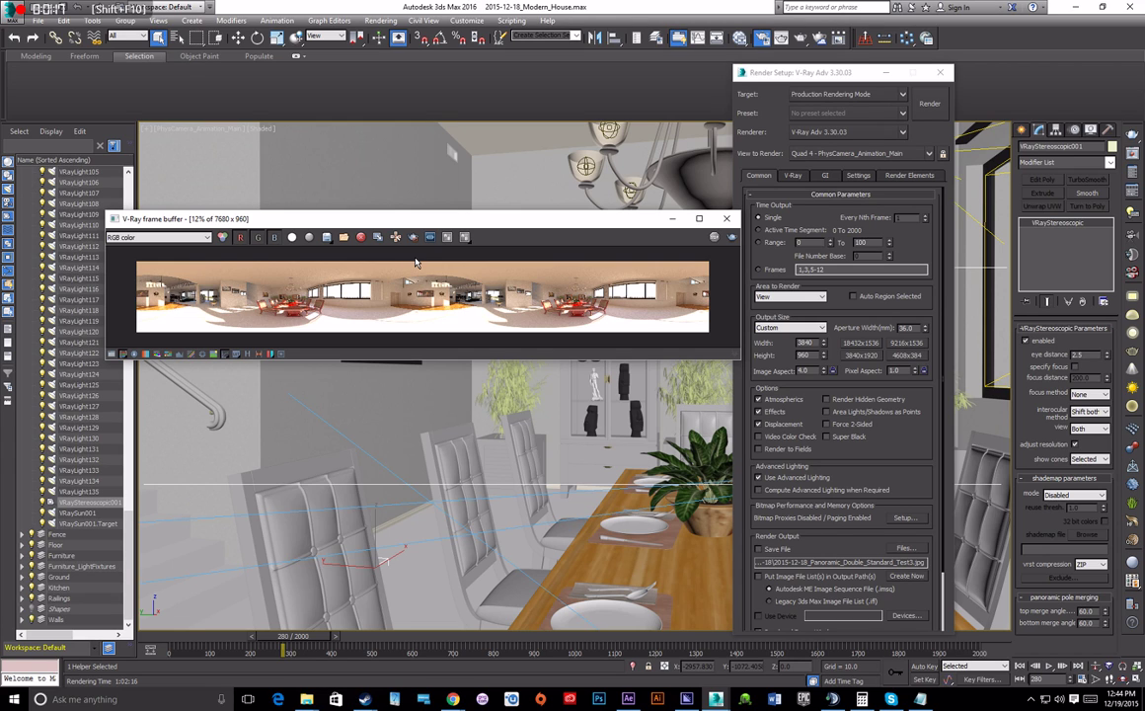
# Bring up the After Effects project 2015-12-18_Double_Test.aep with its two stacked panoramas.
pyautogui.click(628, 698)
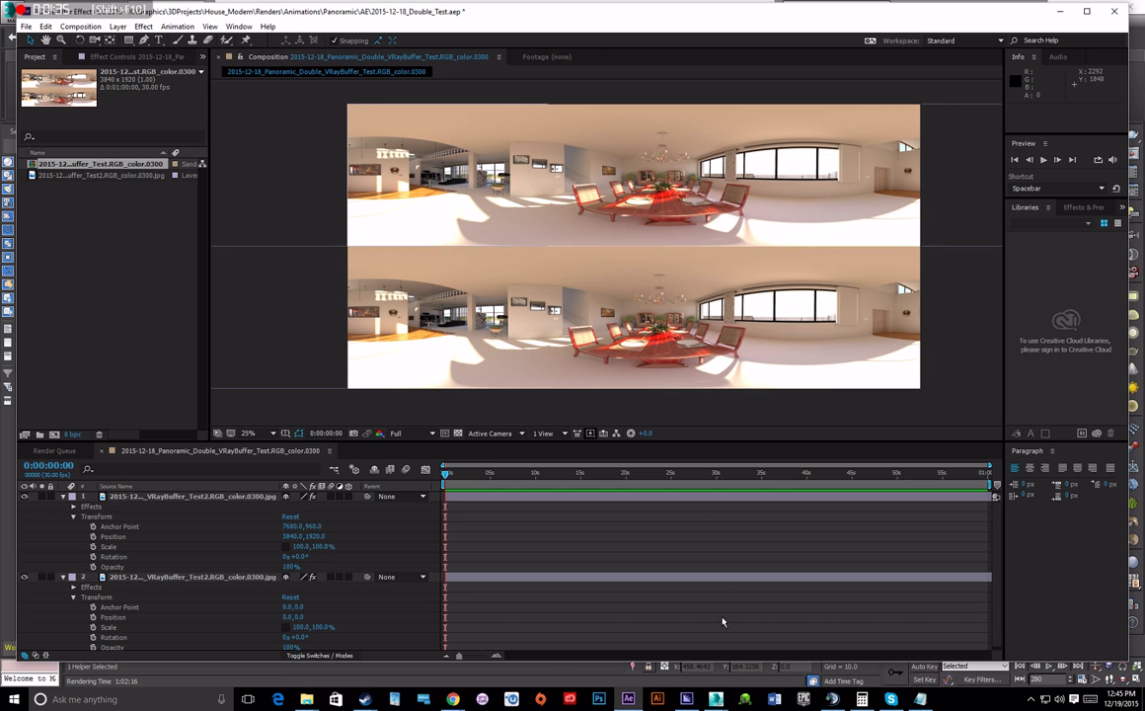
pyautogui.moveTo(715, 699)
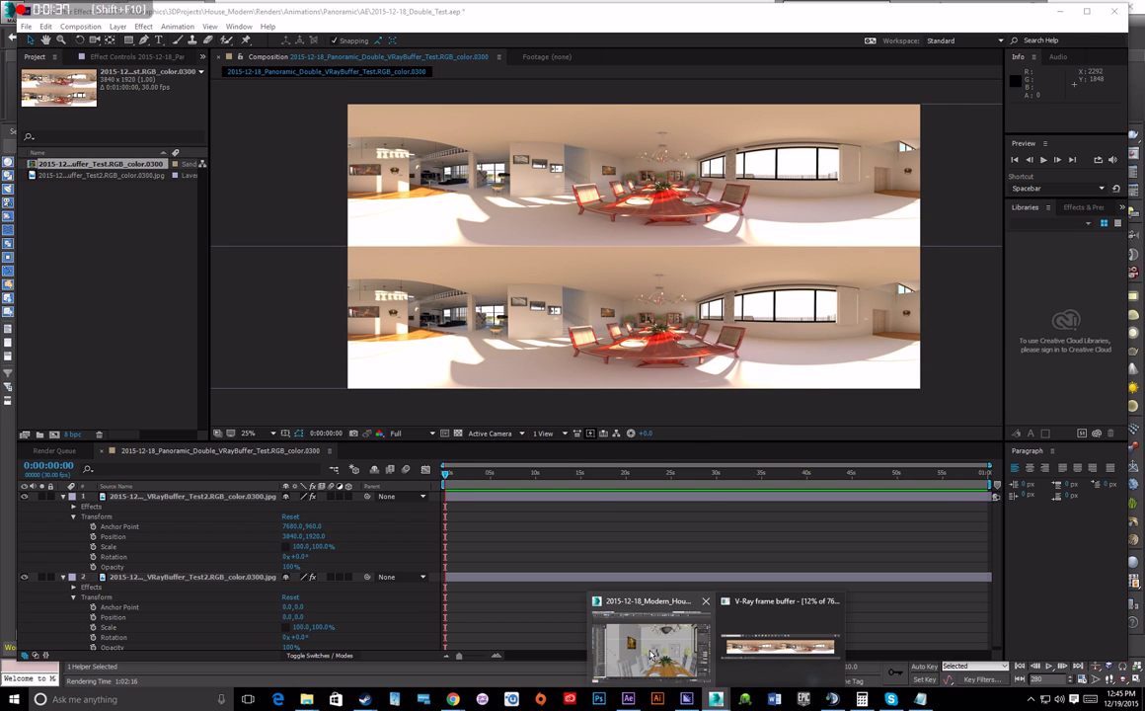
pyautogui.click(650, 639)
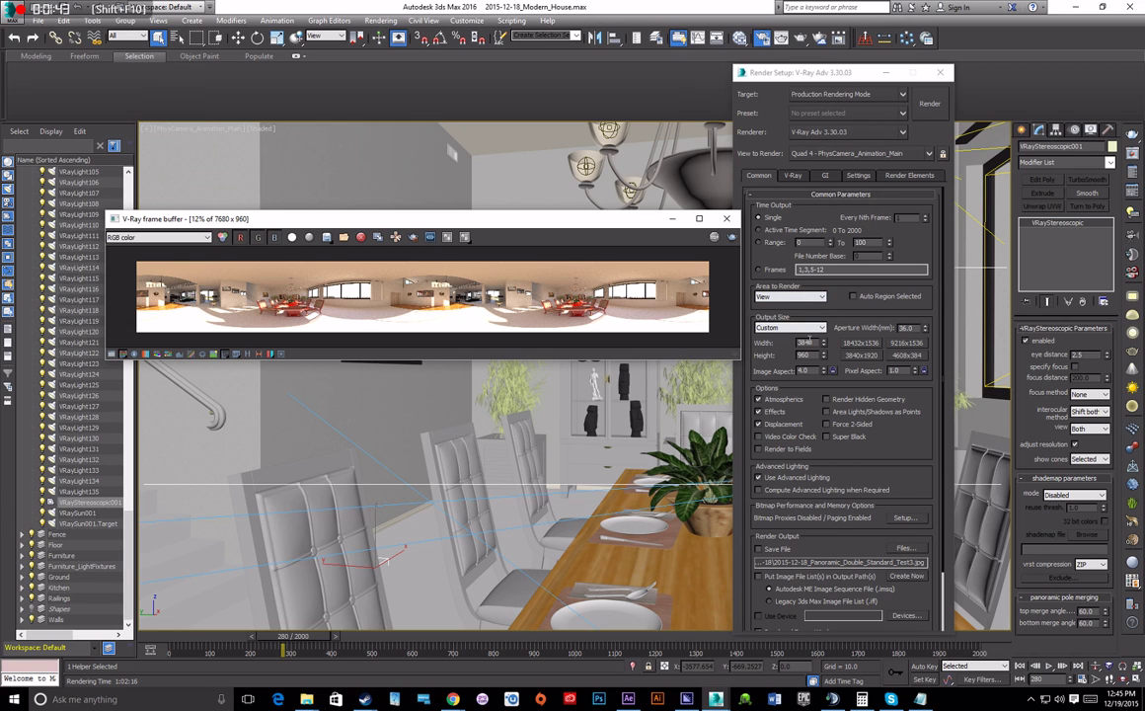
# Check the 3840 x 960 output size and list the VRay helper object types.
pyautogui.doubleClick(807, 343)
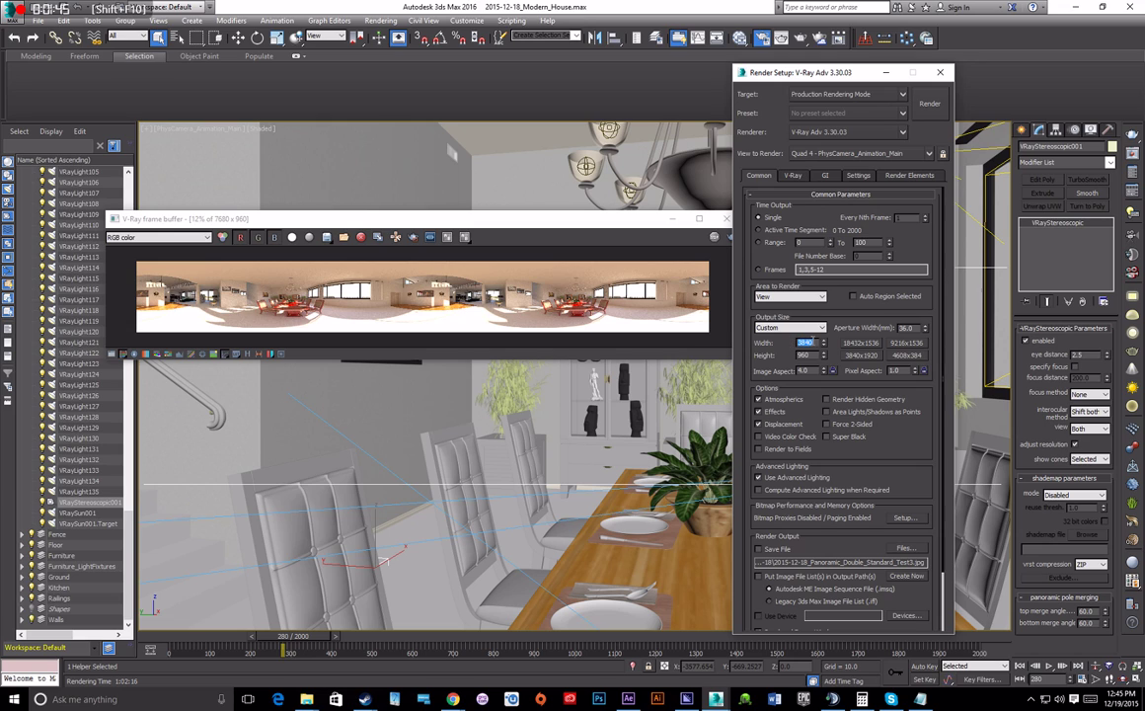
pyautogui.doubleClick(808, 354)
pyautogui.click(1022, 129)
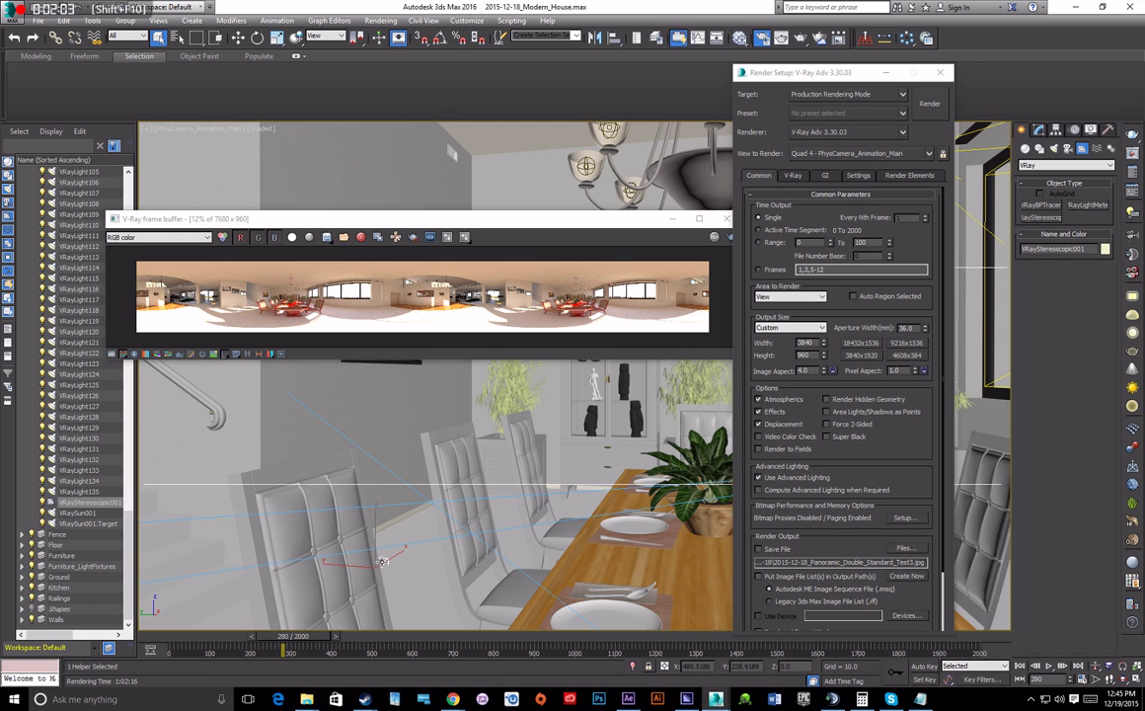
# Enable adjust resolution on VRayStereoscopic001 and view the Spherical panorama camera's 360/180 FOV settings.
pyautogui.click(1038, 130)
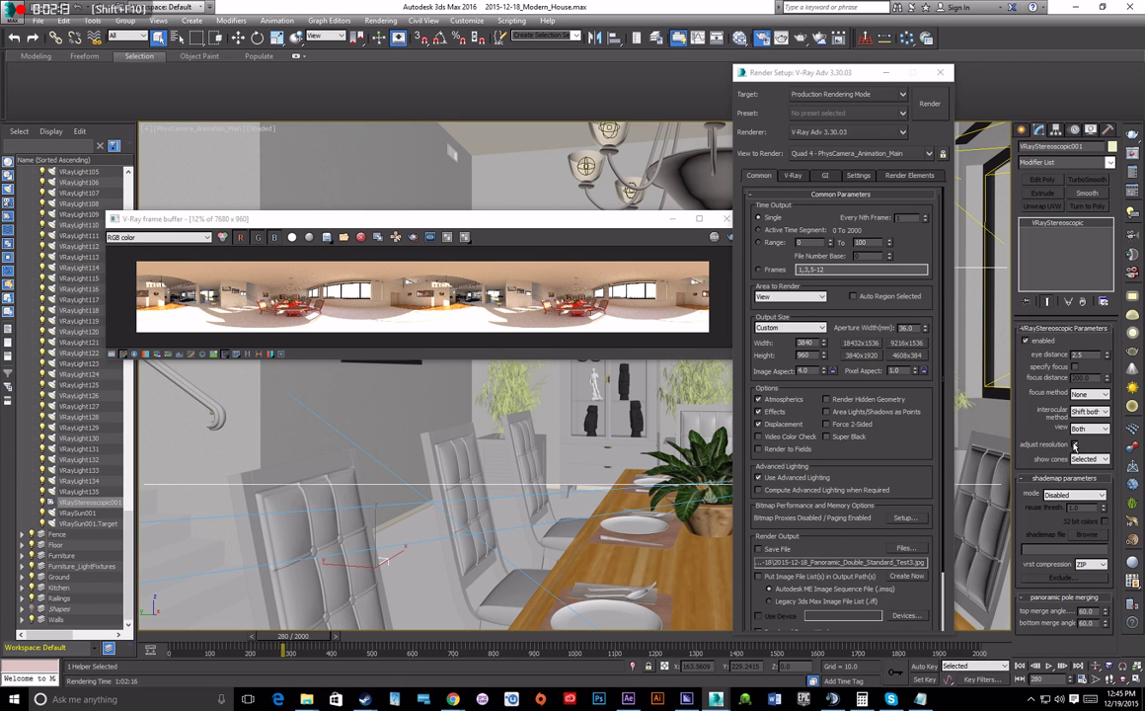
pyautogui.click(1075, 444)
pyautogui.click(794, 176)
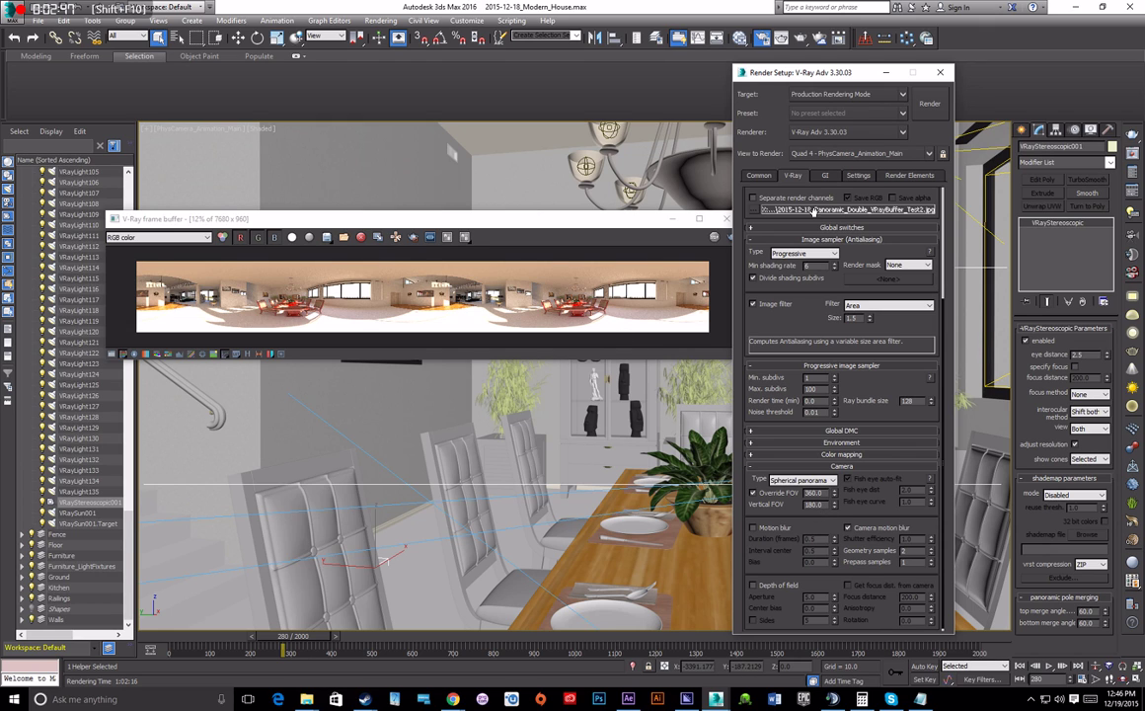
# Turn on Separate render channels in V-Ray settings, then enable Save File under Common render output.
pyautogui.click(759, 175)
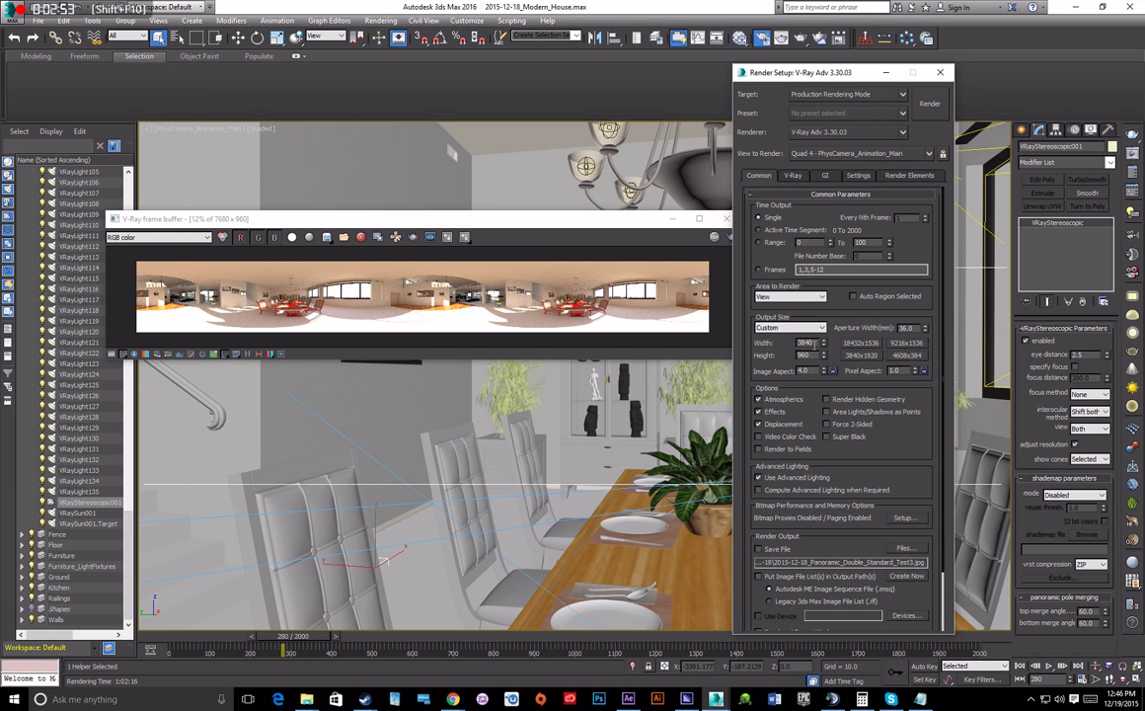
pyautogui.click(792, 175)
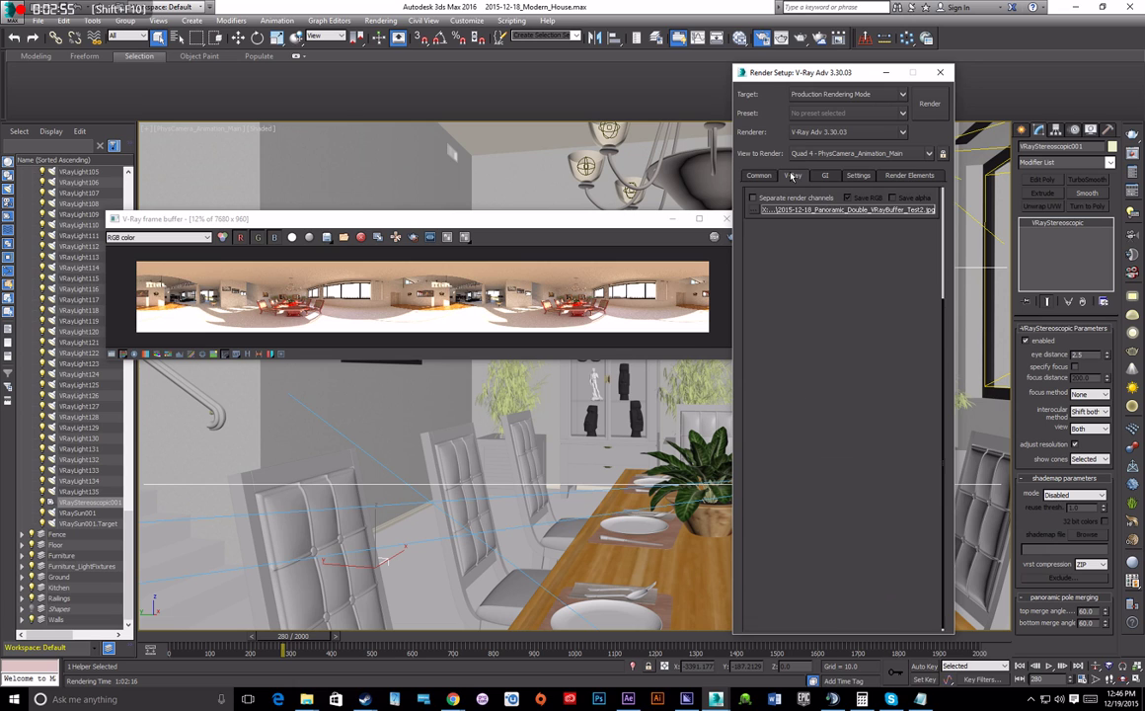
pyautogui.click(827, 316)
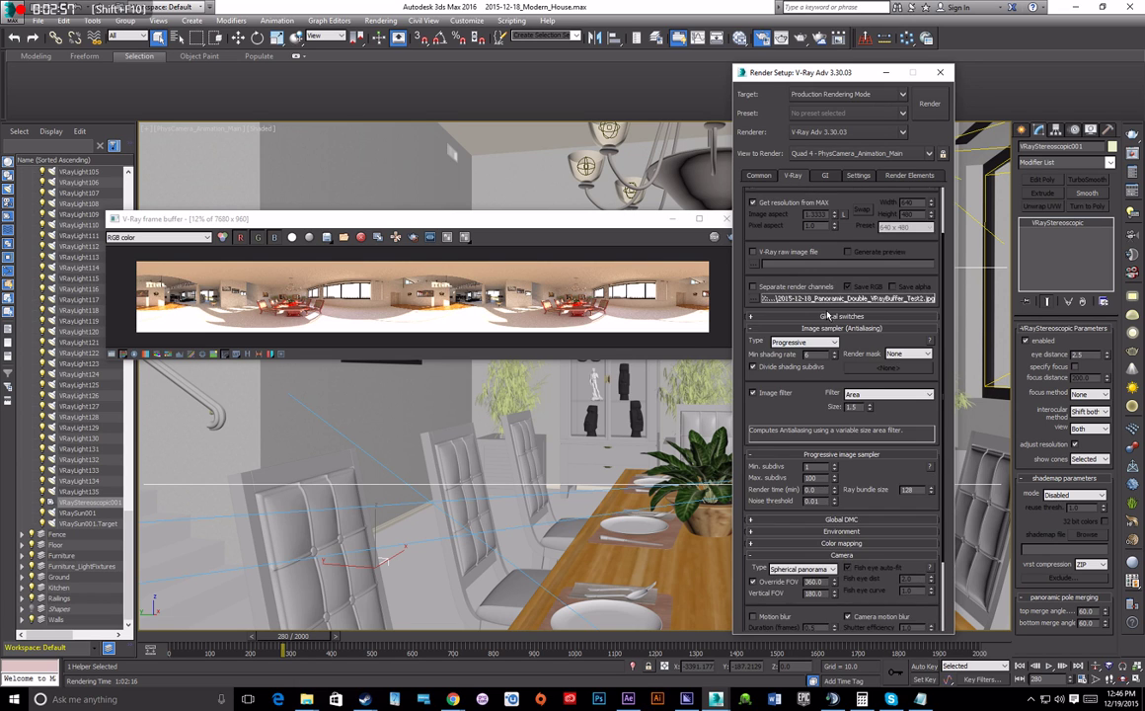
pyautogui.scroll(2, 808, 361)
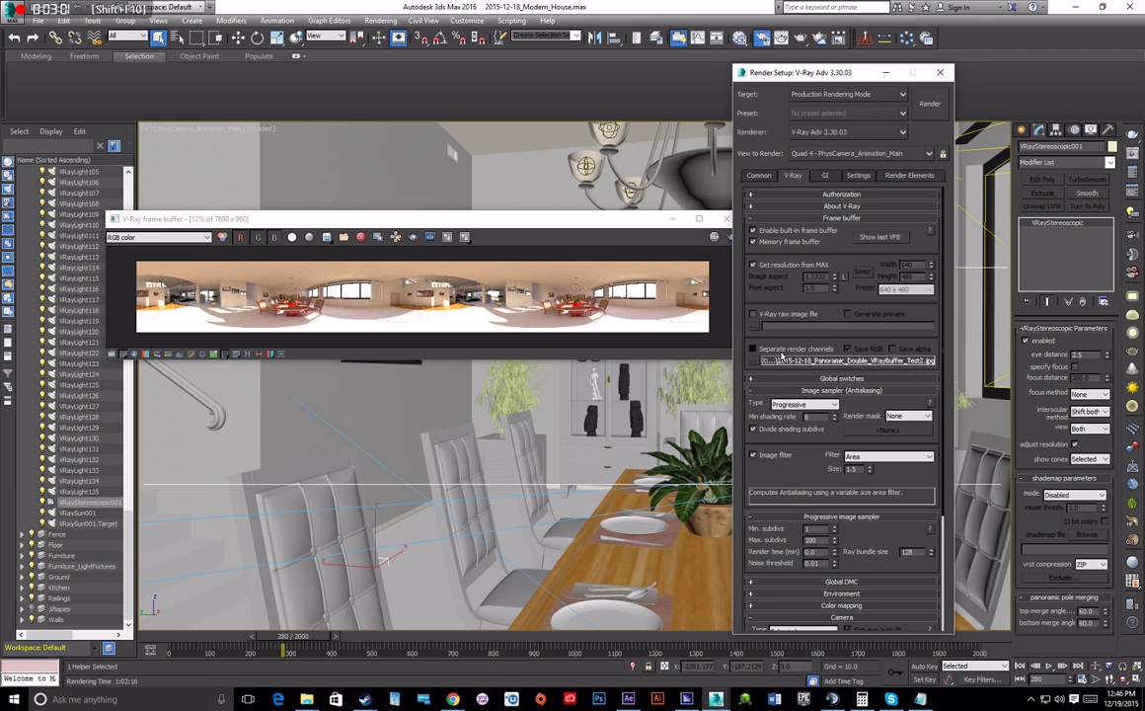
pyautogui.click(781, 355)
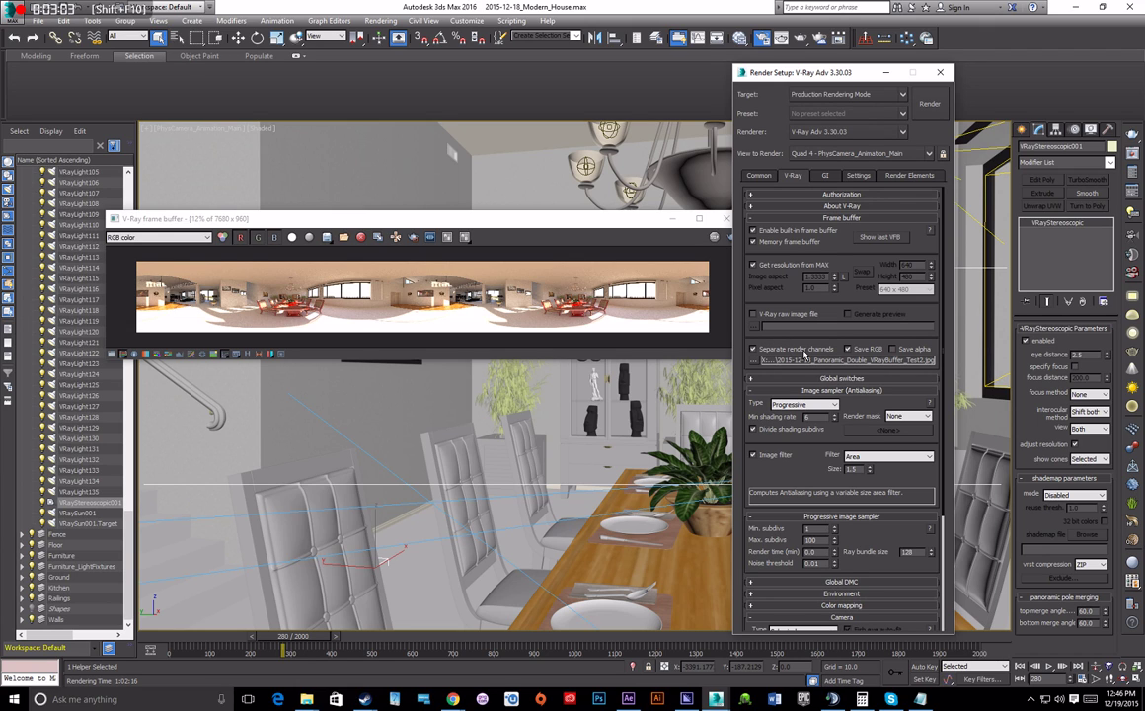
pyautogui.click(759, 175)
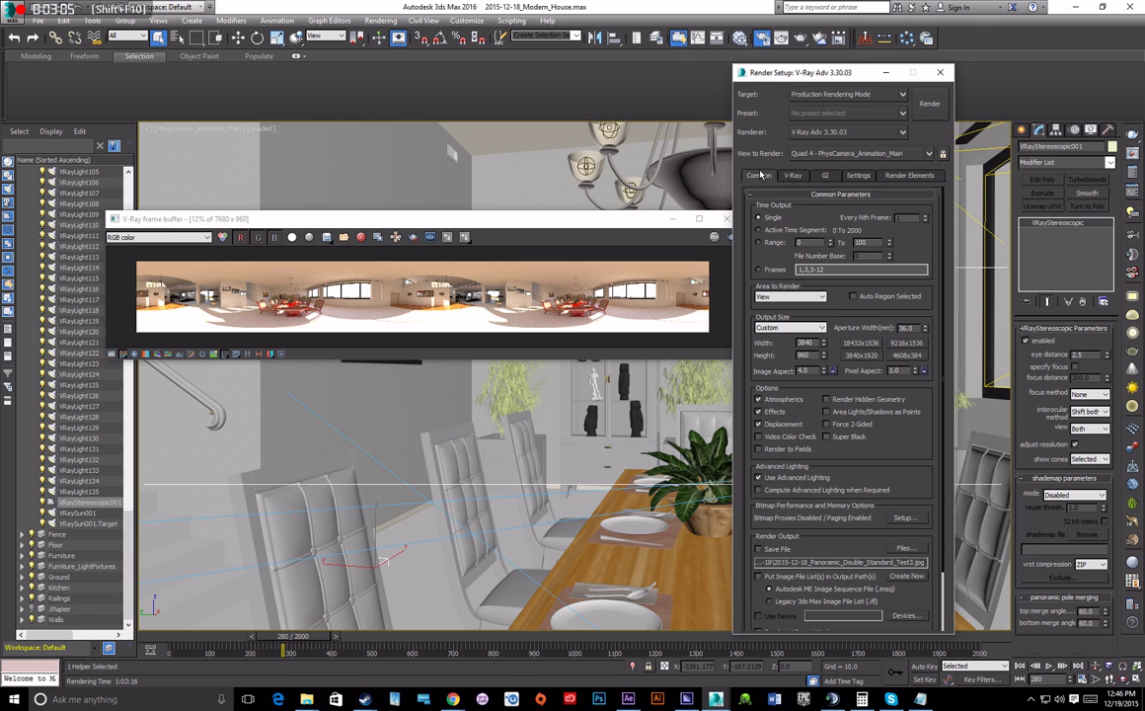
pyautogui.click(759, 550)
# Start a production render of the stereo panorama and cancel it during the light cache pass.
pyautogui.click(929, 102)
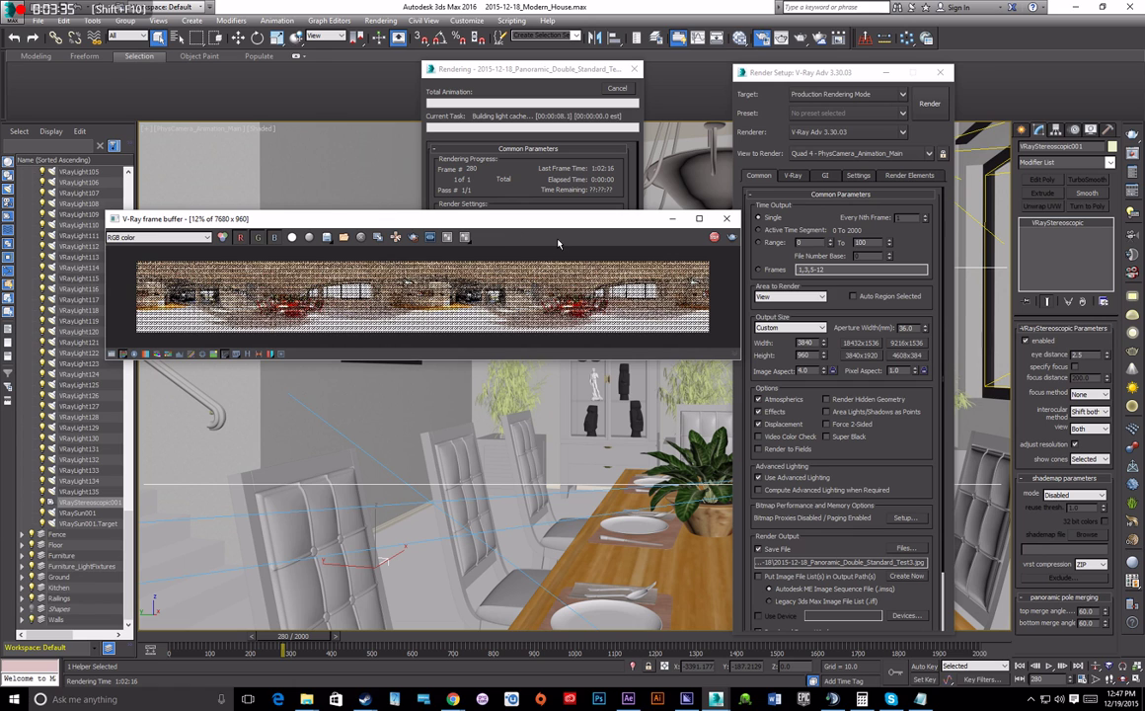
pyautogui.click(617, 88)
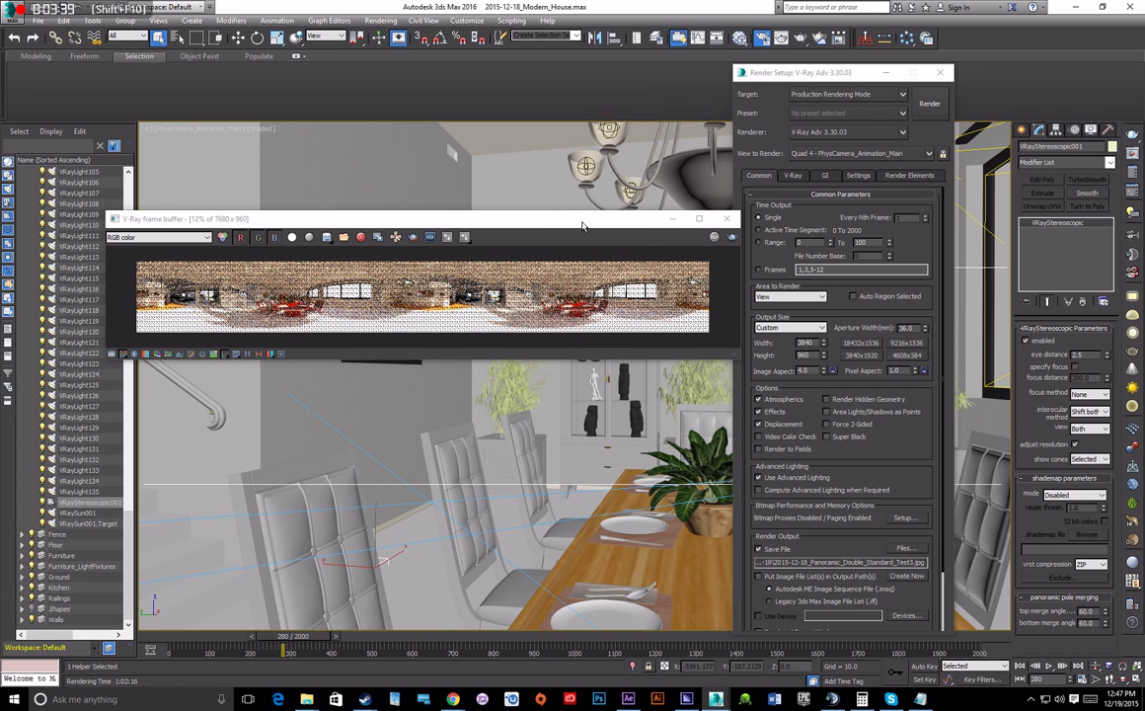
# Change the output height from 960 to 1920, making the image aspect 2.0.
pyautogui.doubleClick(807, 343)
pyautogui.doubleClick(818, 342)
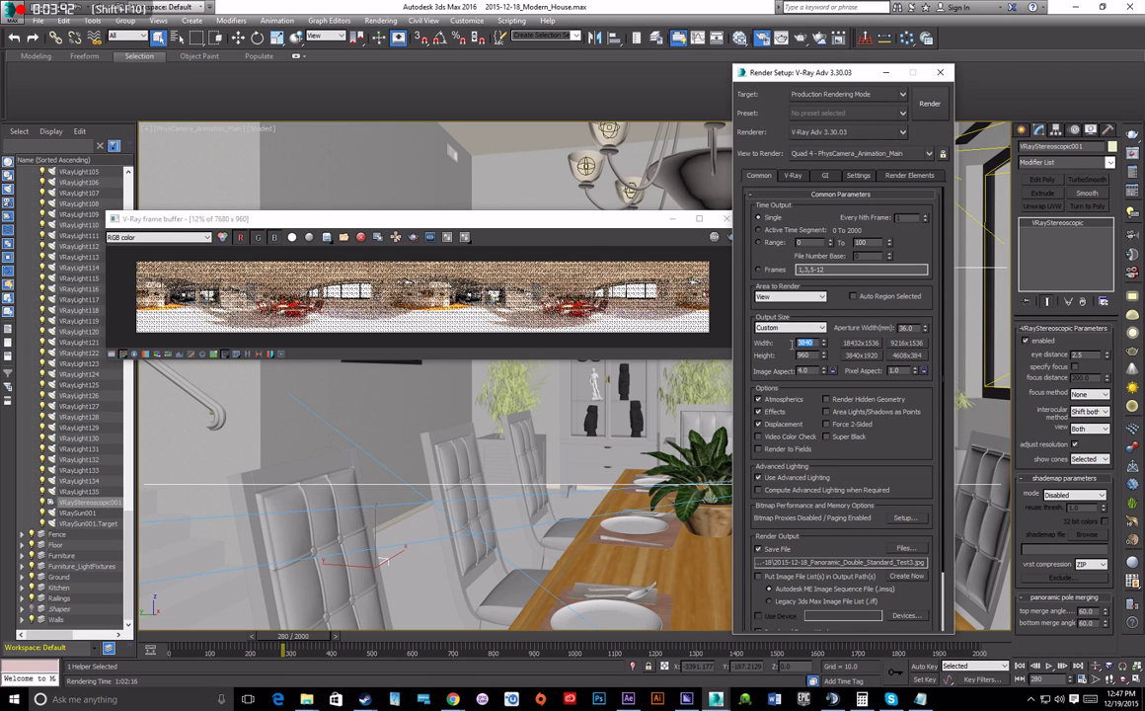
pyautogui.doubleClick(806, 356)
pyautogui.write('192')
pyautogui.press('Return')
pyautogui.doubleClick(805, 370)
# Disable the VRayStereoscopic helper and bring up the Panoramic renders folder in File Explorer.
pyautogui.click(1026, 340)
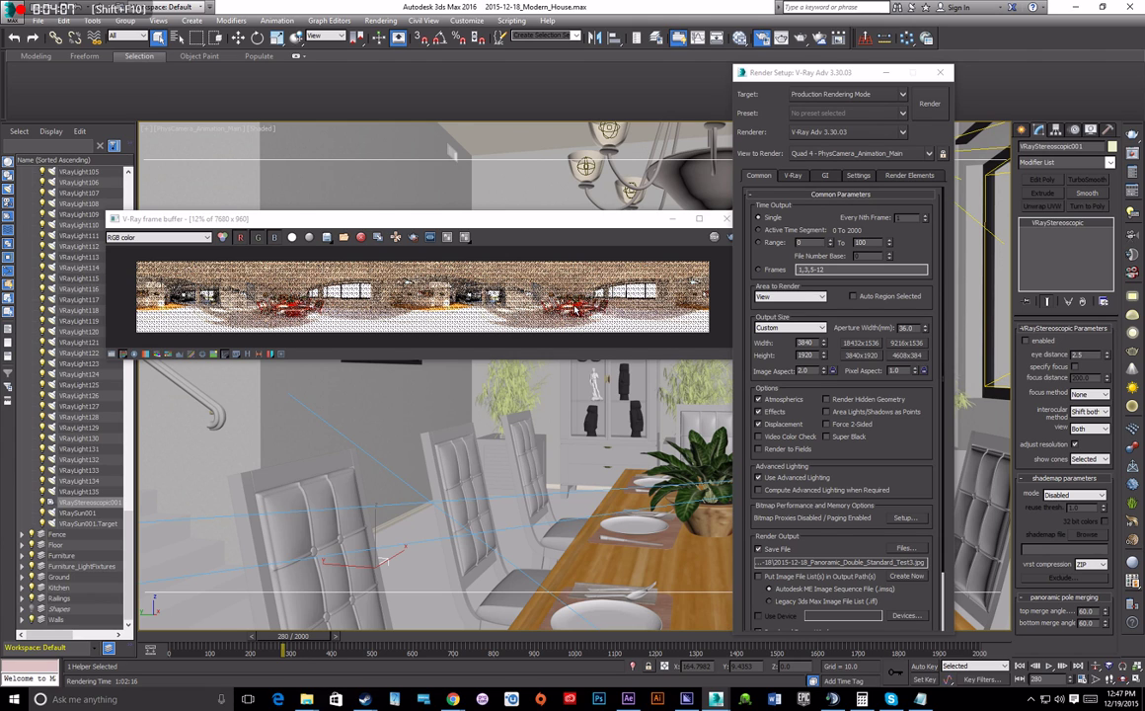
pyautogui.rightClick(808, 342)
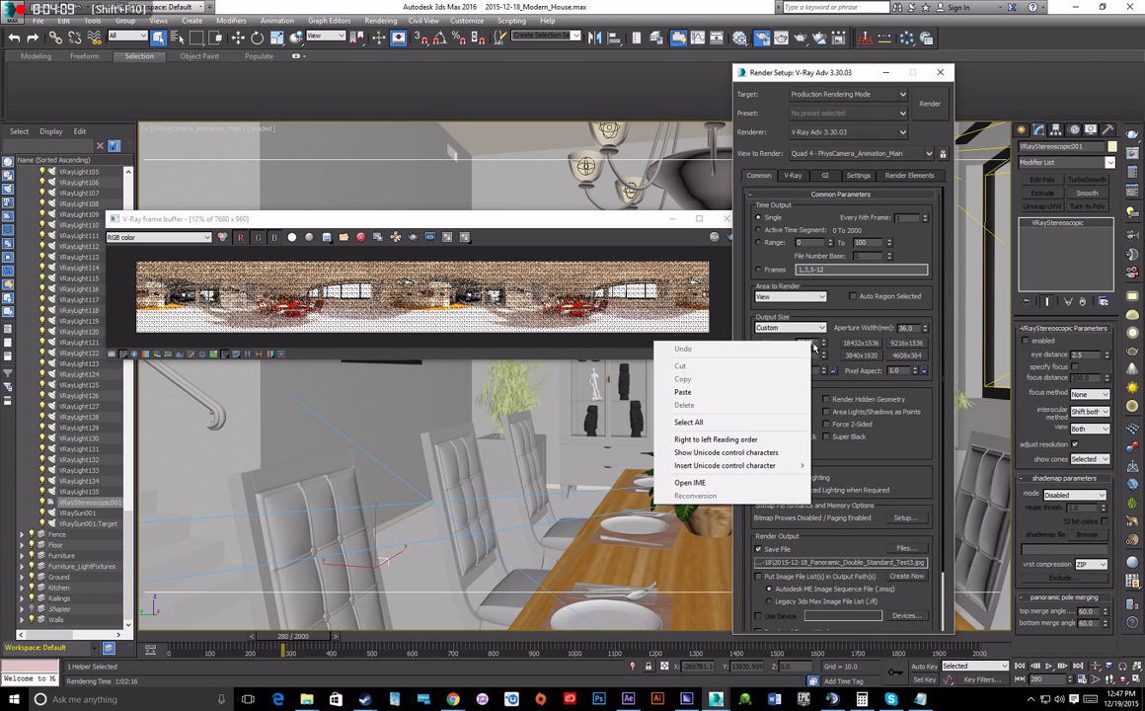
pyautogui.click(815, 339)
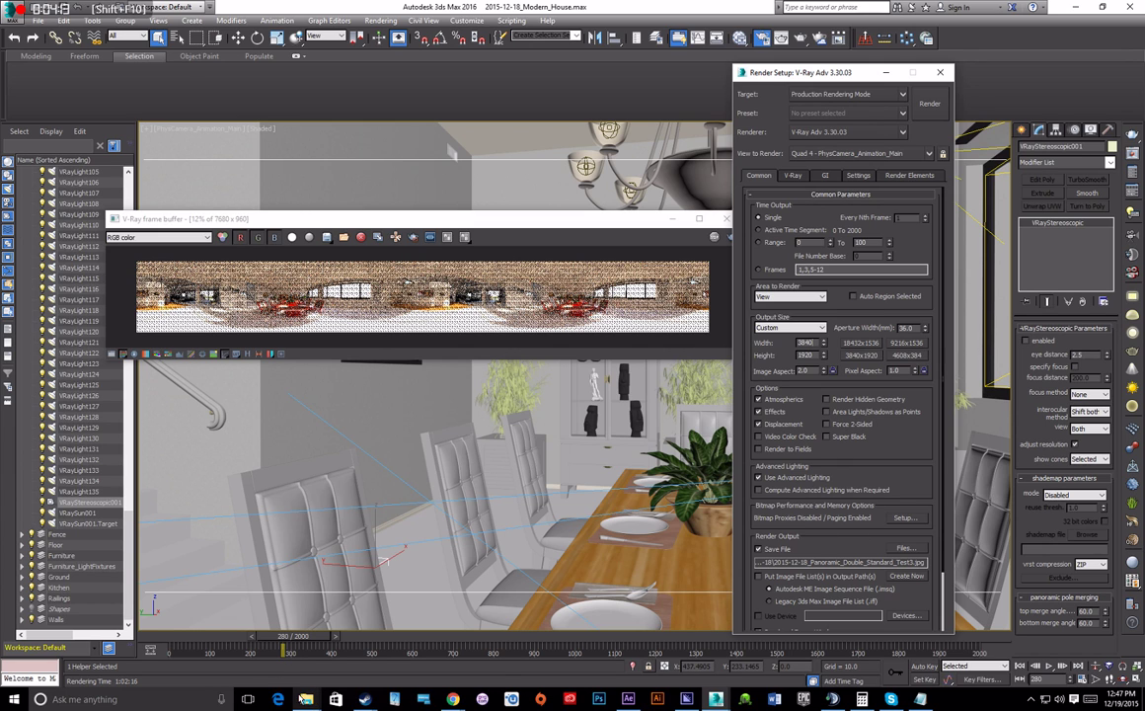
pyautogui.click(307, 699)
# Open the 2015-12-18 folder and view 2015-12-18_Panoramic_Double_Standard_Test.jpg in Photos.
pyautogui.click(321, 636)
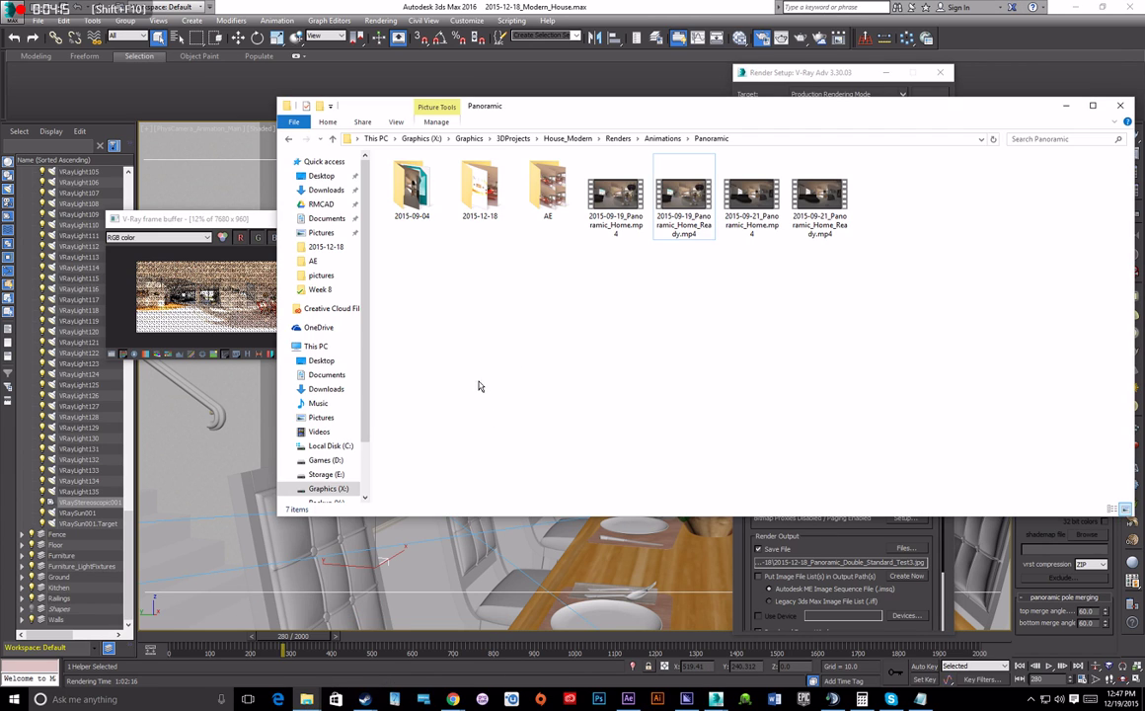
pyautogui.click(496, 182)
pyautogui.doubleClick(497, 182)
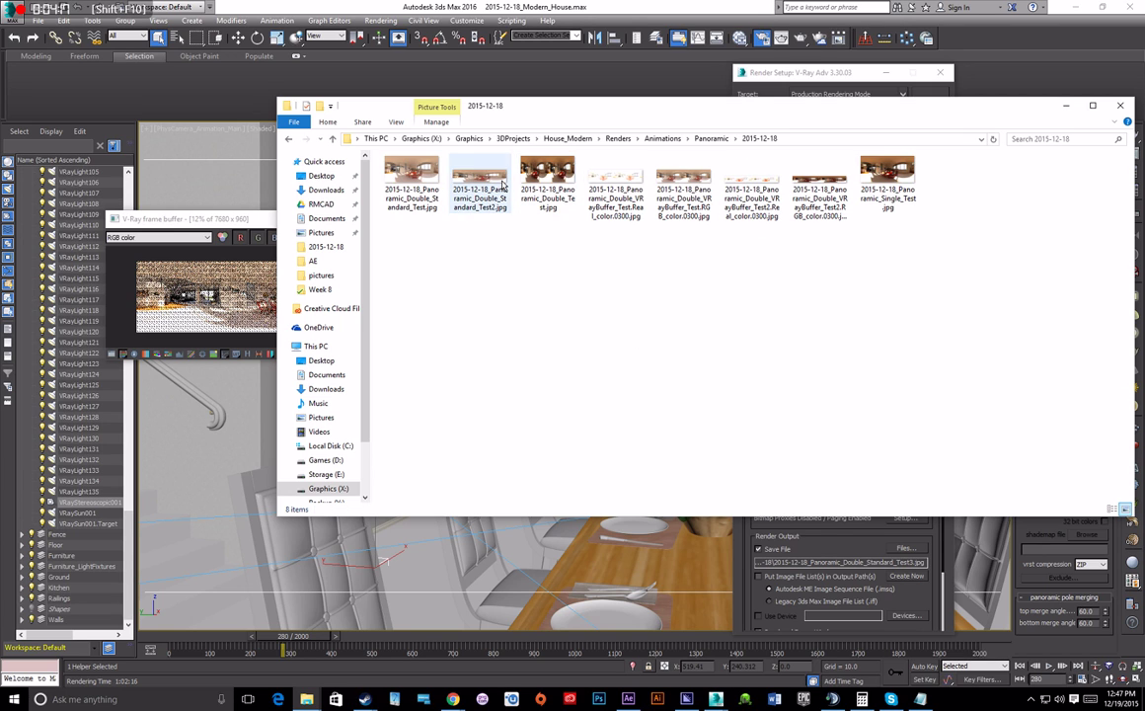
pyautogui.doubleClick(379, 163)
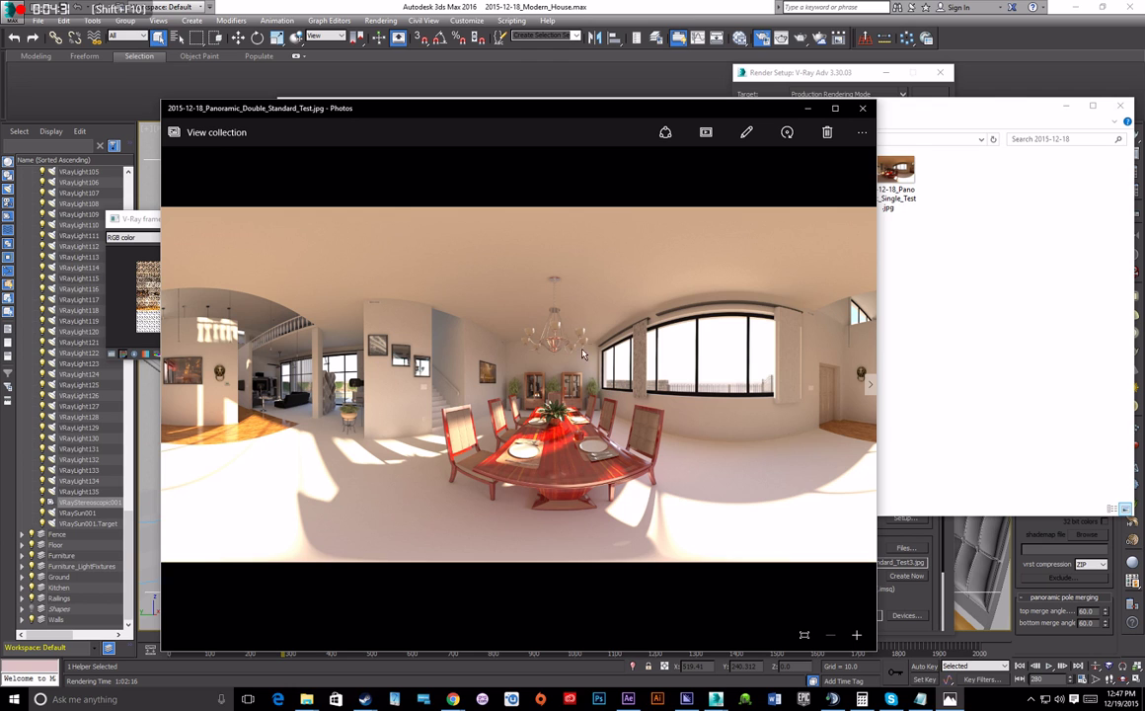
pyautogui.moveTo(307, 698)
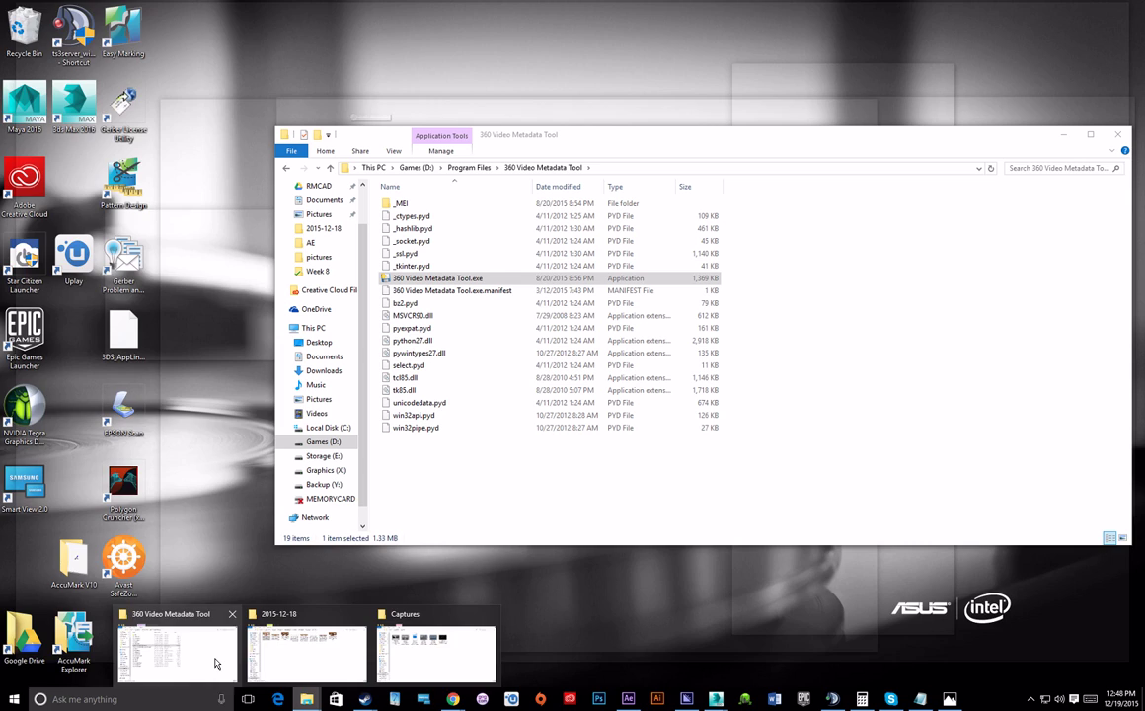
# Launch 360 Video Metadata Tool, pick 2015-12-18_Panoramic_Double_TB.mp4, then return to the VR guide PDF.
pyautogui.click(215, 663)
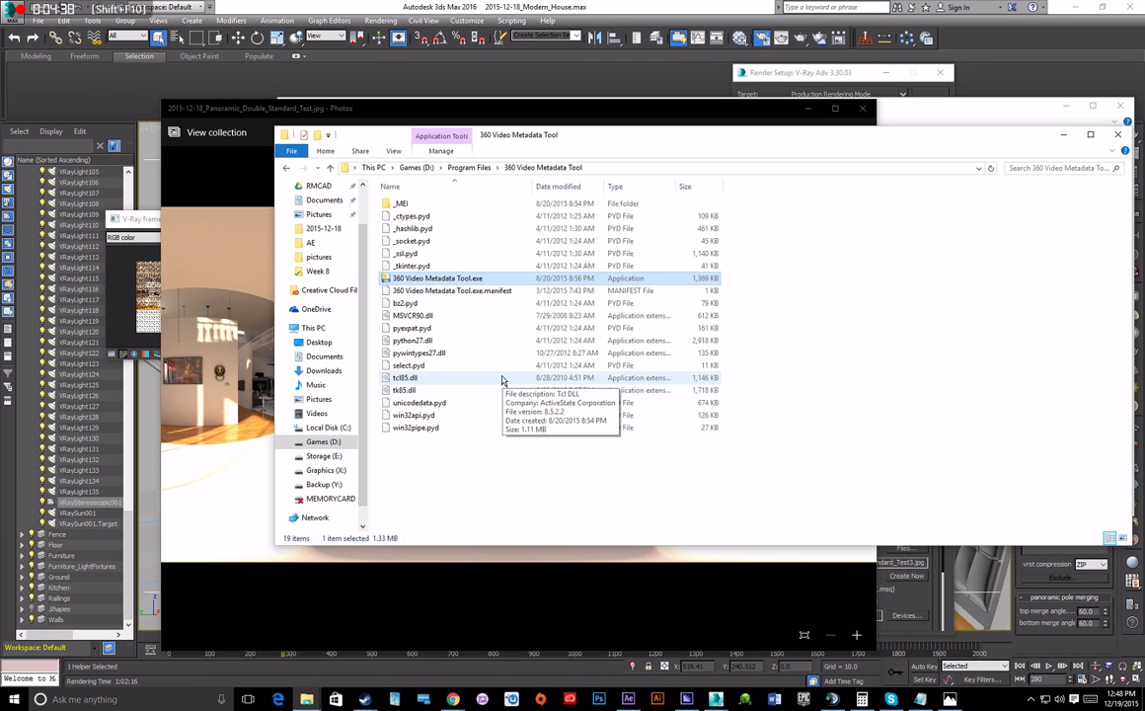
pyautogui.doubleClick(472, 279)
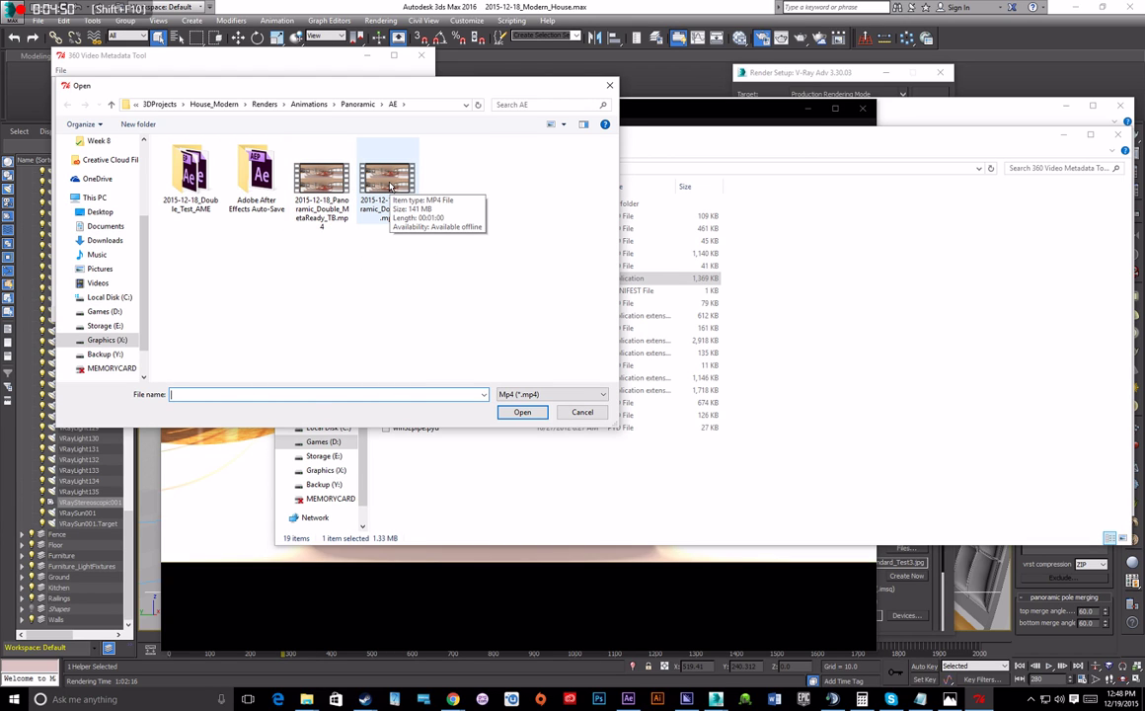
pyautogui.click(318, 180)
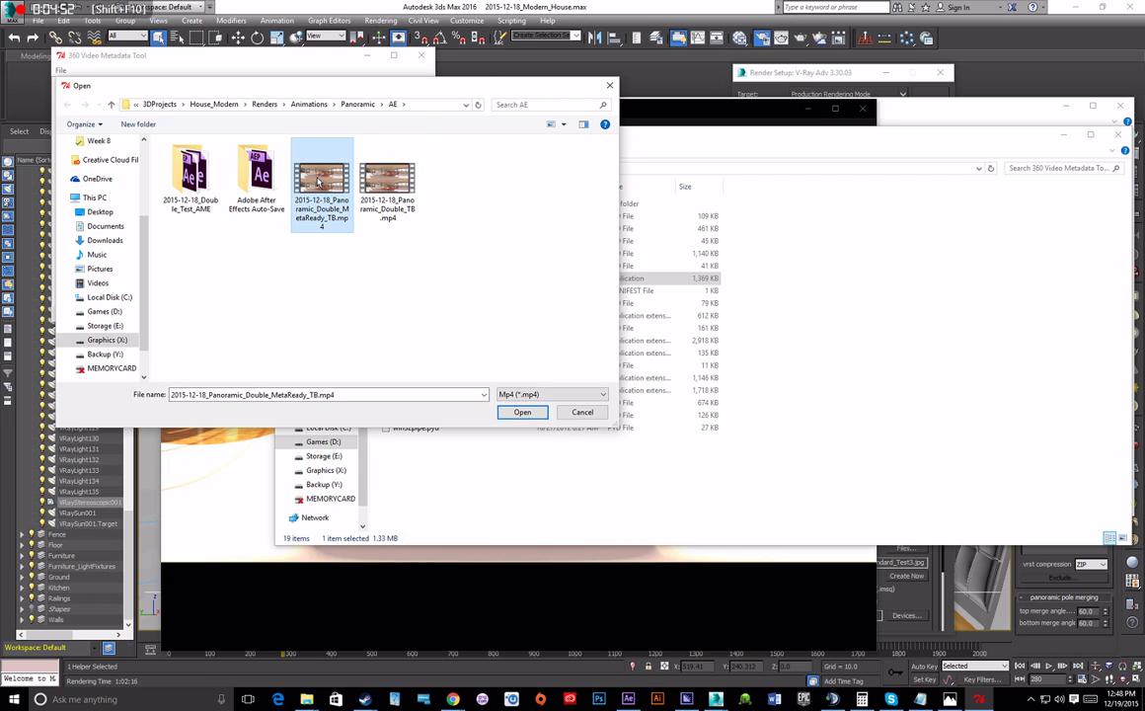
pyautogui.click(389, 177)
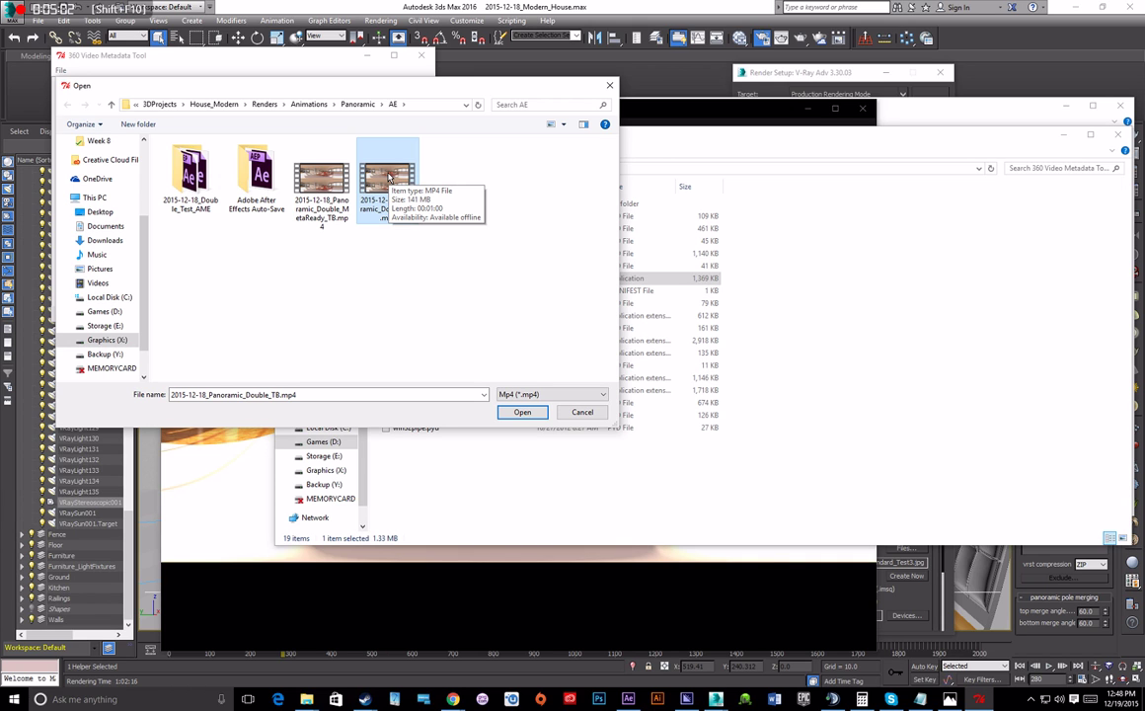
pyautogui.click(452, 699)
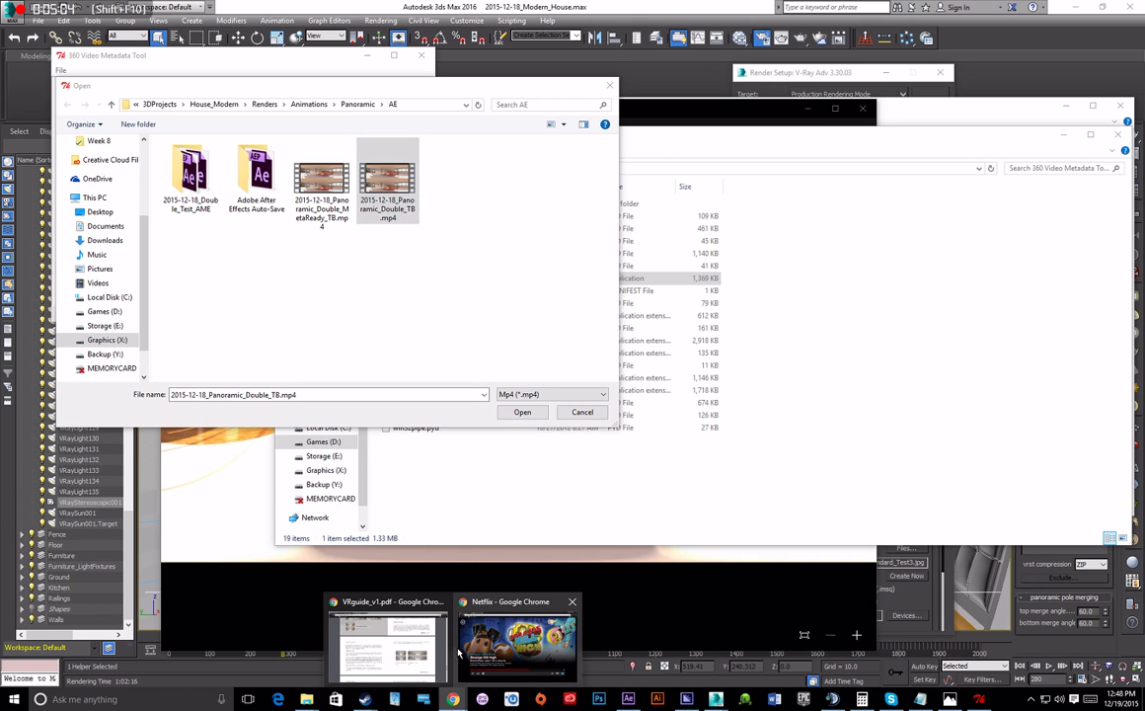
pyautogui.click(367, 605)
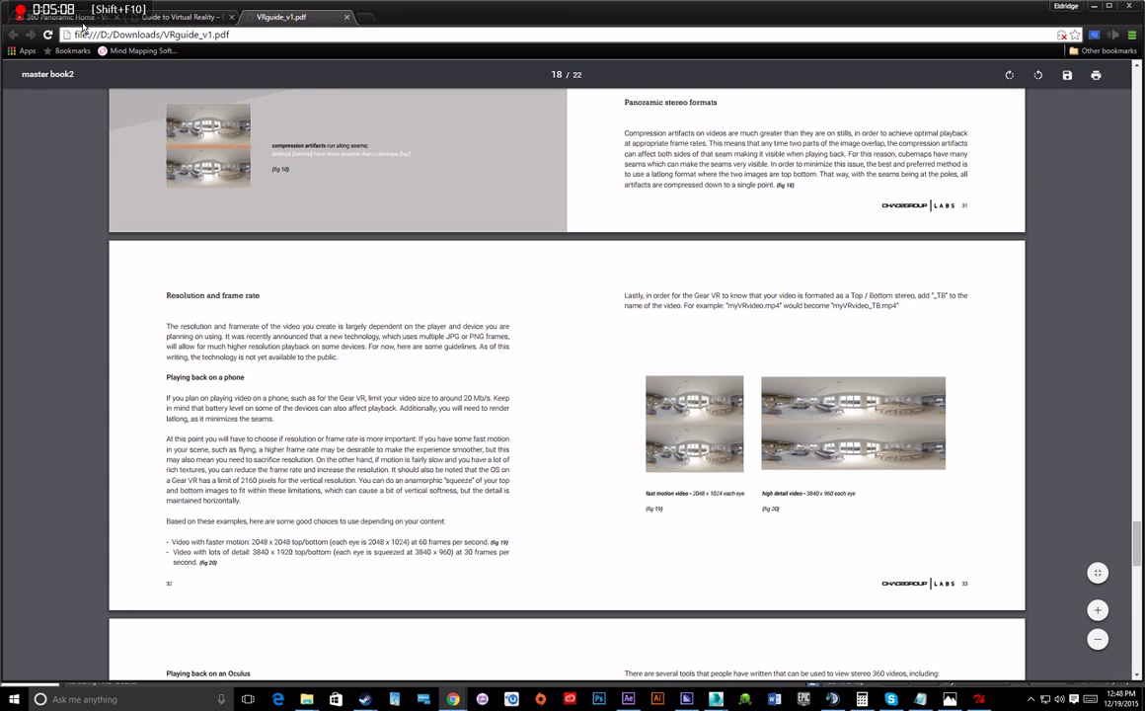
# Rotate the 360 Panoramic Home YouTube video toward the ceiling and railing, then return to 3ds Max.
pyautogui.click(79, 17)
pyautogui.moveTo(419, 295); pyautogui.dragTo(481, 358)
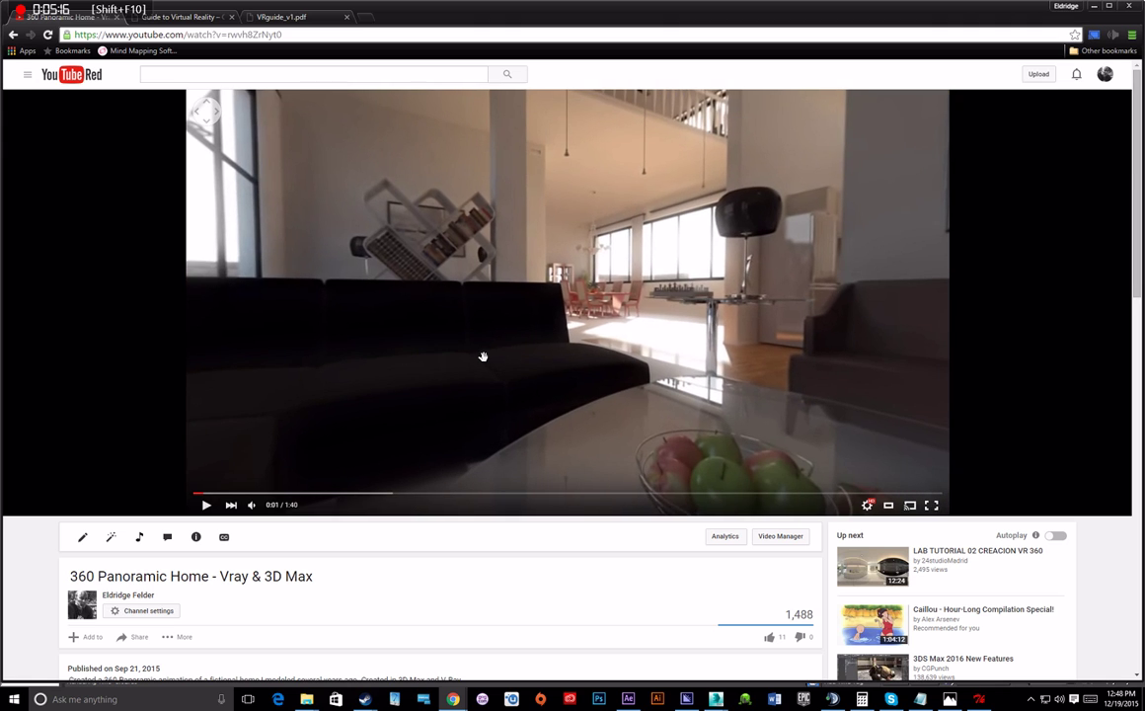
pyautogui.moveTo(556, 276); pyautogui.dragTo(504, 309)
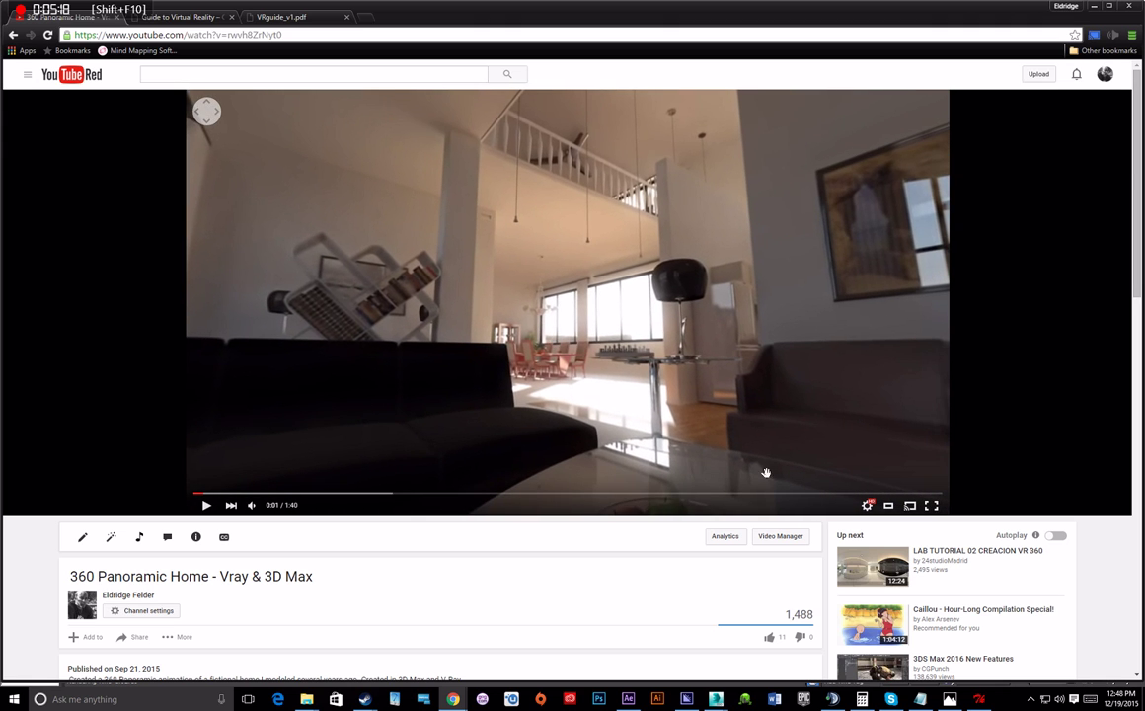
pyautogui.moveTo(718, 697)
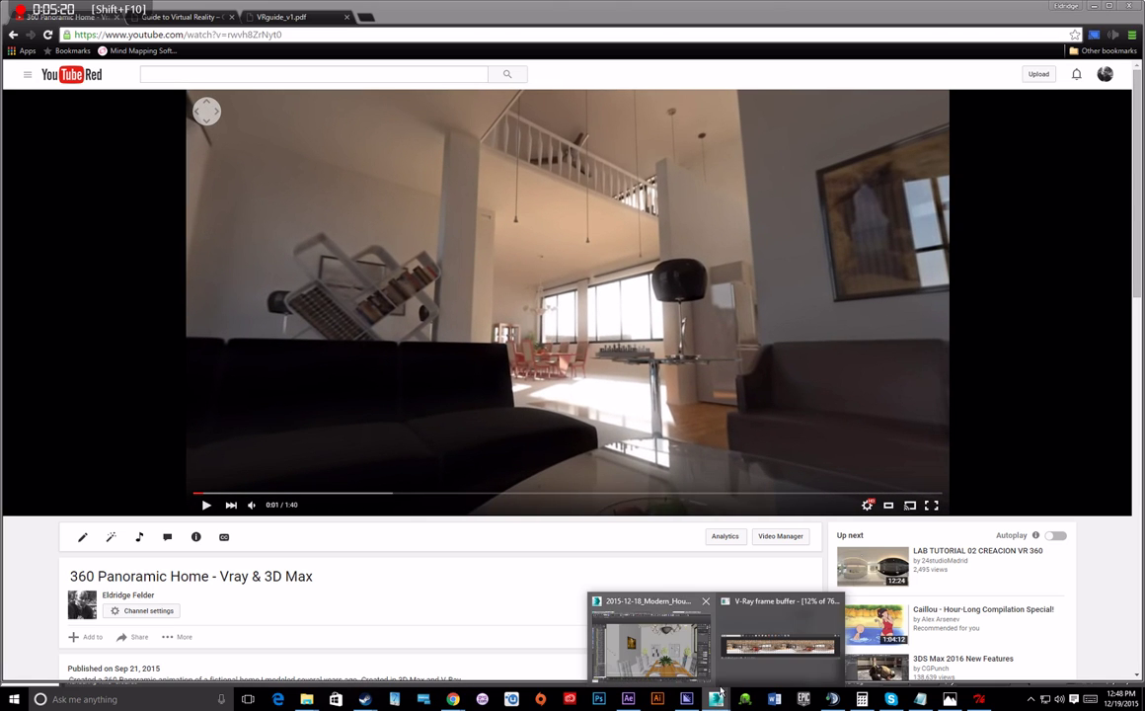
pyautogui.click(647, 639)
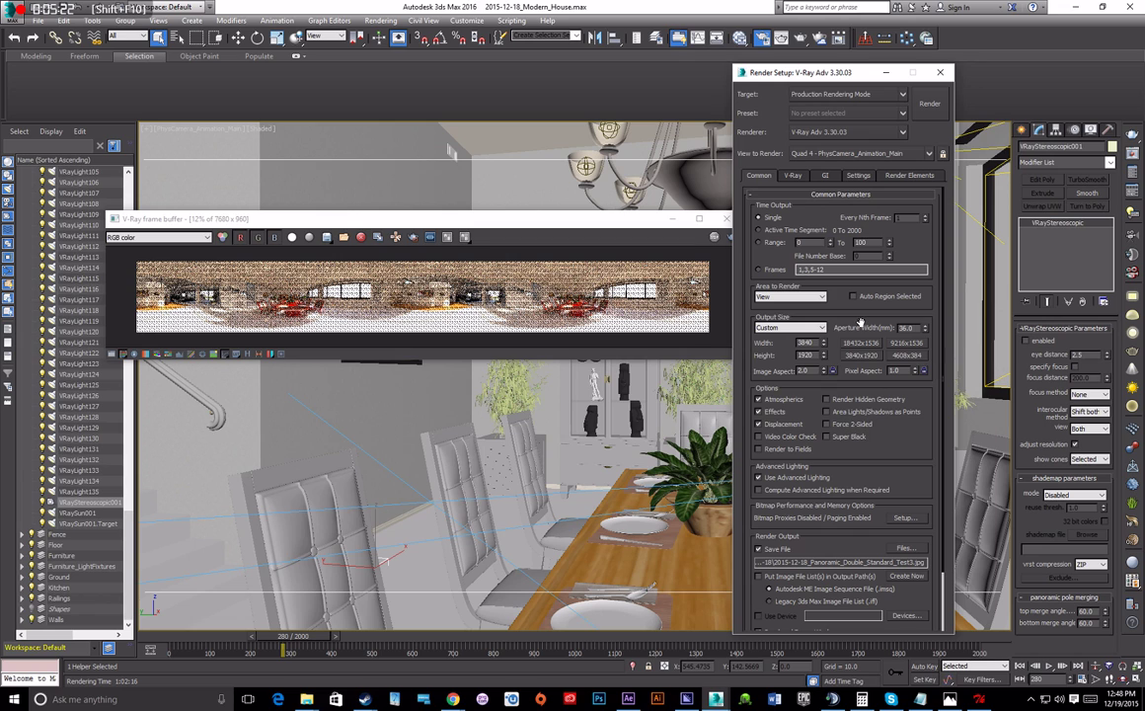
# Show the V-Ray tab's Camera rollout with Spherical panorama at a 360 by 180 field of view.
pyautogui.click(796, 178)
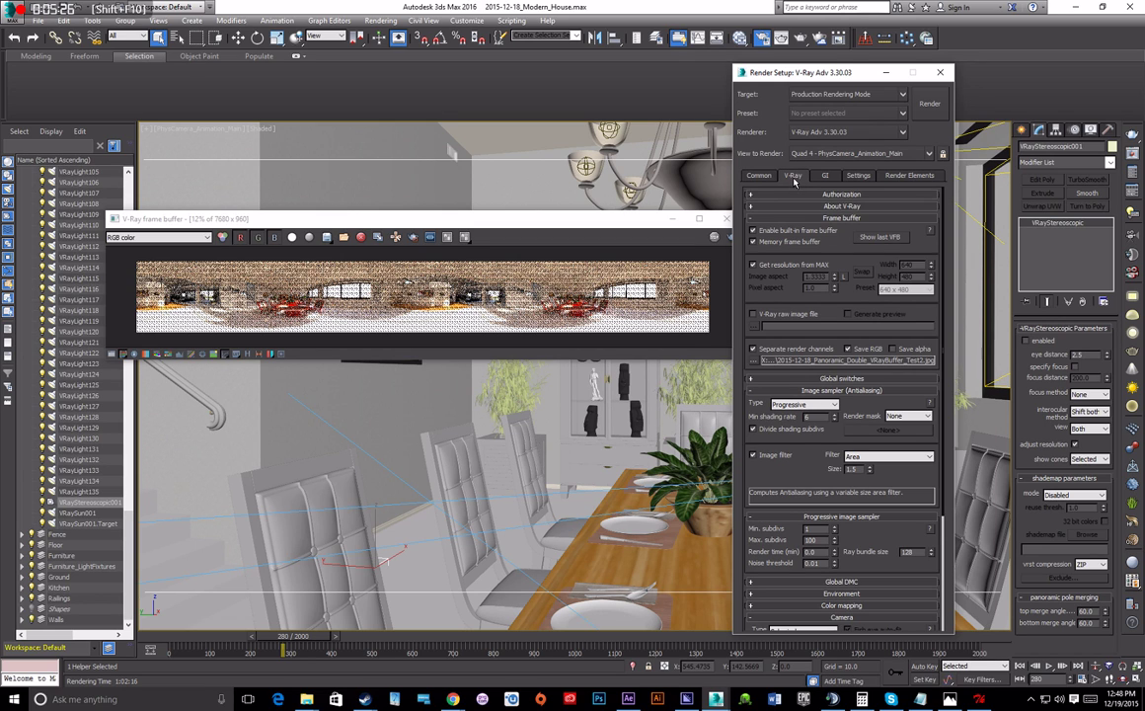
pyautogui.scroll(-1, 808, 463)
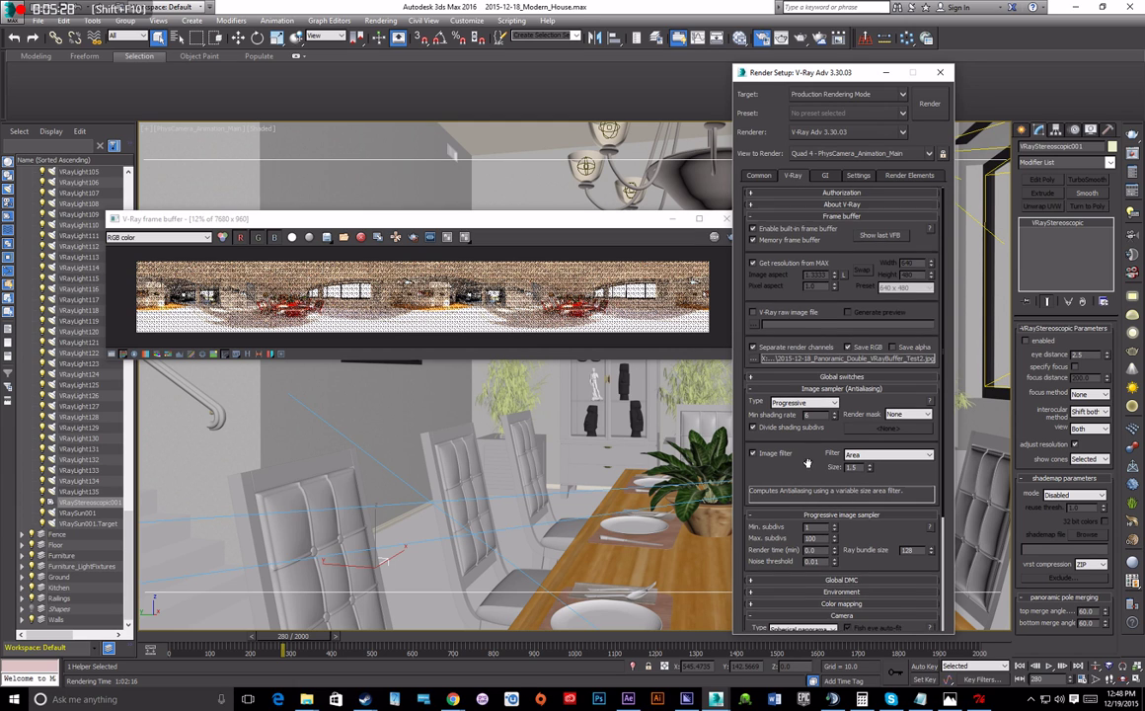
pyautogui.scroll(-4, 807, 463)
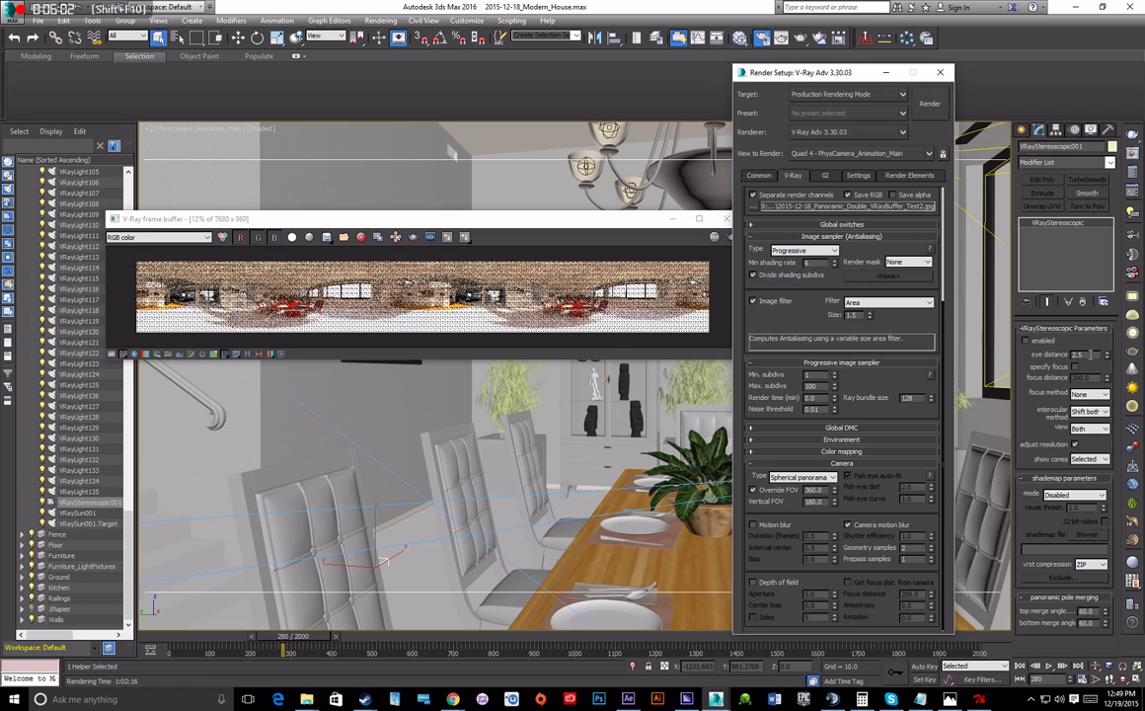
# Highlight the eye distance value of 2.5 in the V-Ray settings.
pyautogui.rightClick(1086, 354)
pyautogui.press('Escape')
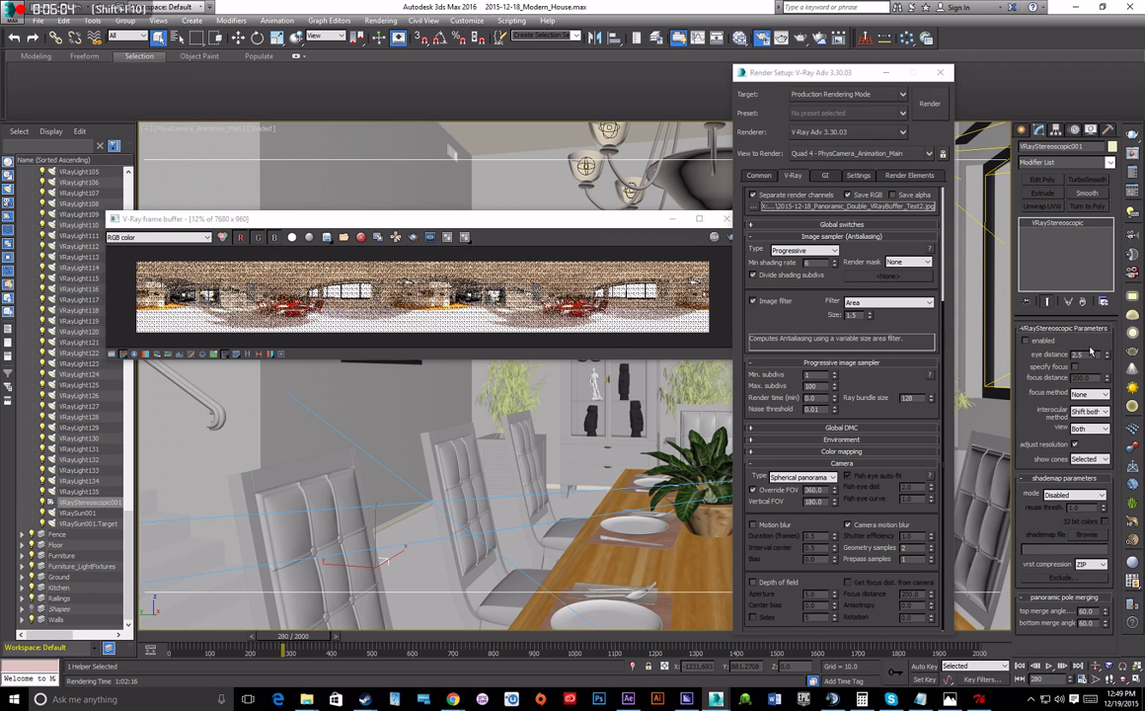
pyautogui.moveTo(1087, 355); pyautogui.dragTo(1065, 353)
# Glance at the frame buffer, then return to the Common tab's 3840×1920 output settings.
pyautogui.click(561, 241)
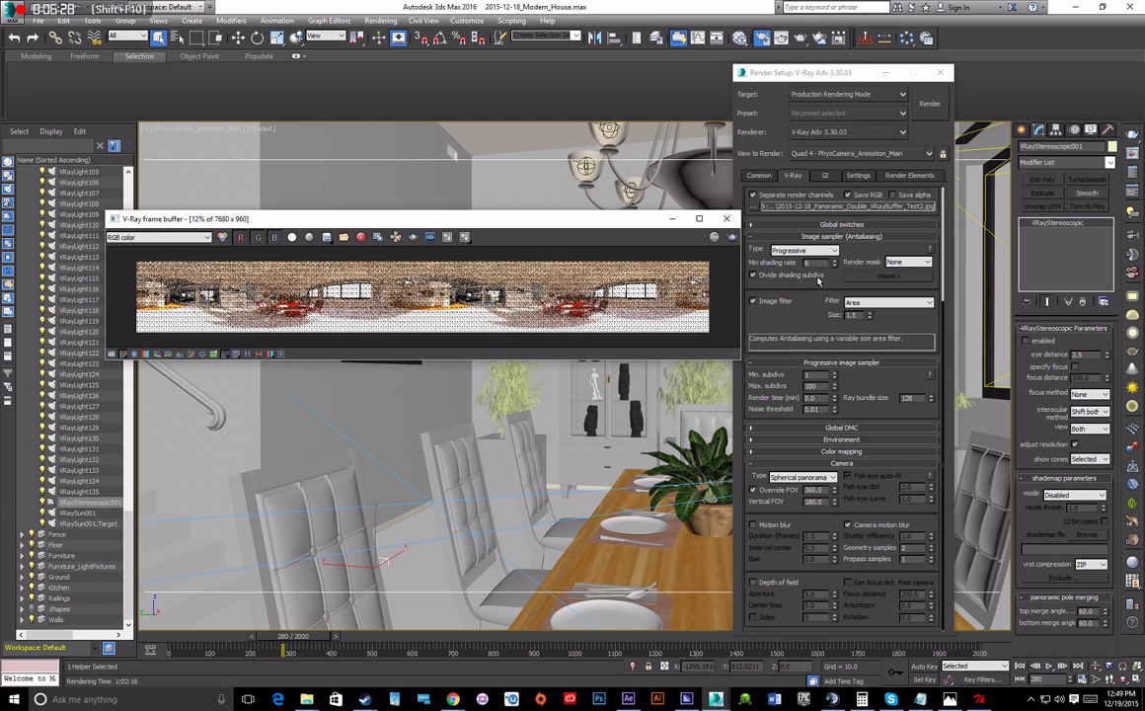
pyautogui.click(855, 531)
pyautogui.scroll(3, 868, 528)
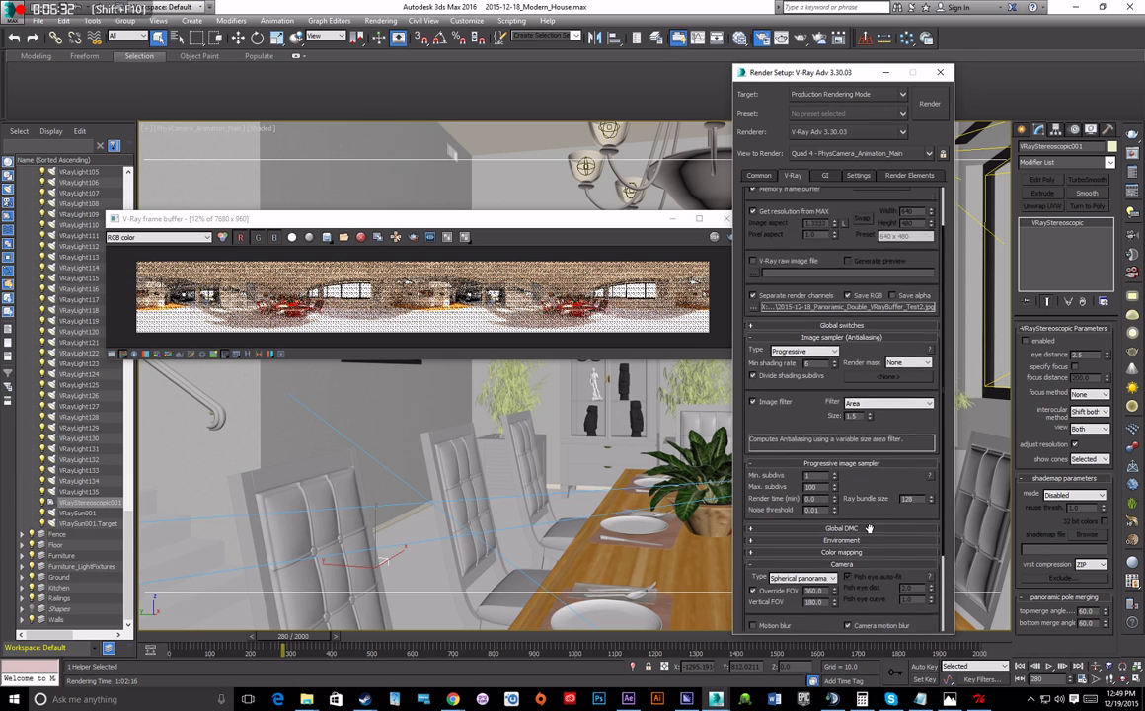
pyautogui.scroll(-3, 869, 528)
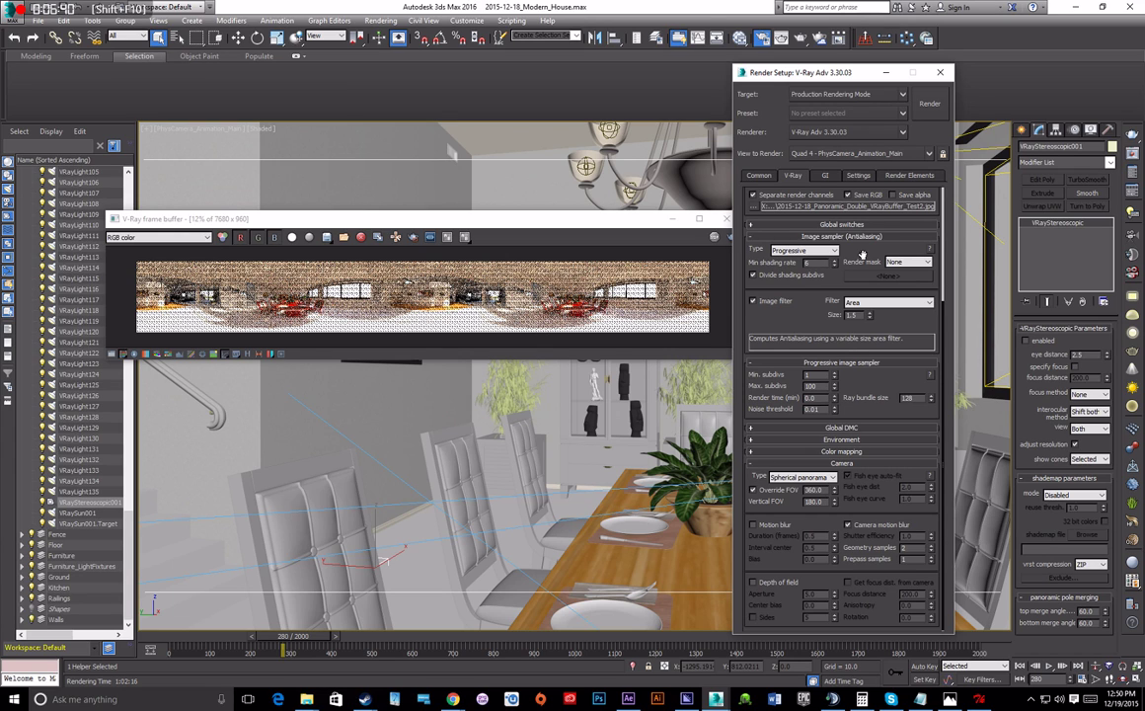
pyautogui.click(760, 176)
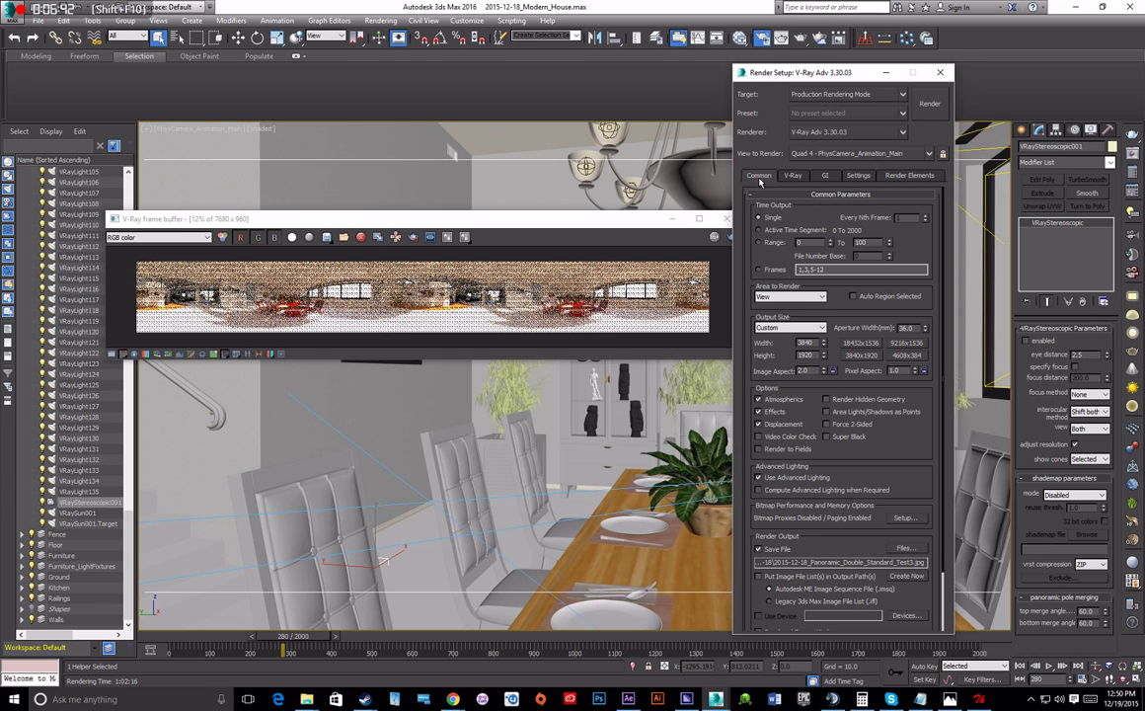